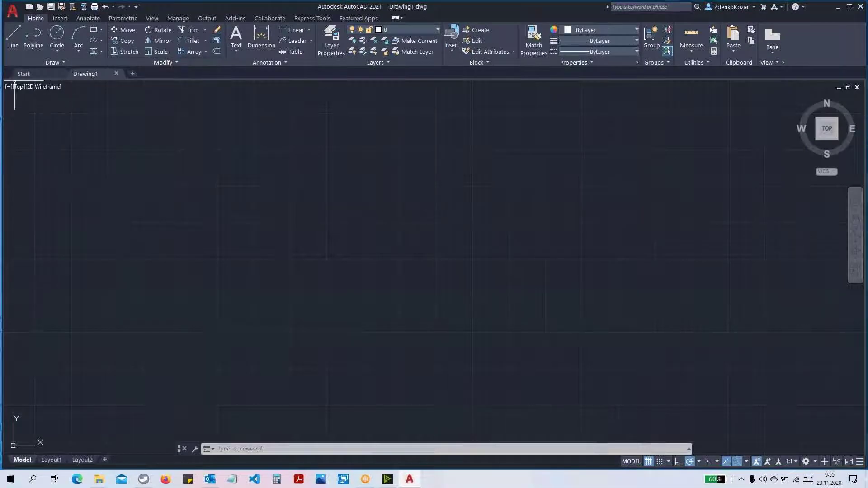
Start the LINE command and pick its first point at the lower left of the canvas.
{"action": "left_click", "coordinate": [13, 38]}
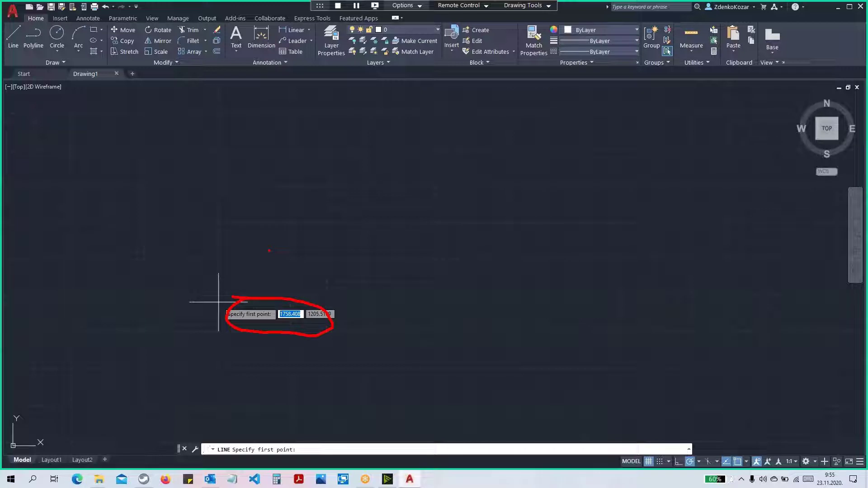
{"action": "left_click_drag", "start_coordinate": [228, 317], "coordinate": [275, 316]}
{"action": "key", "text": "Escape"}
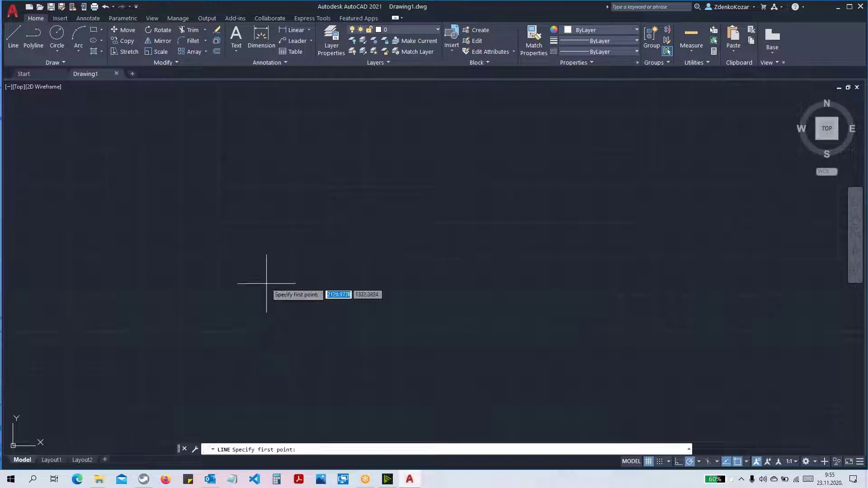
{"action": "left_click", "coordinate": [201, 315]}
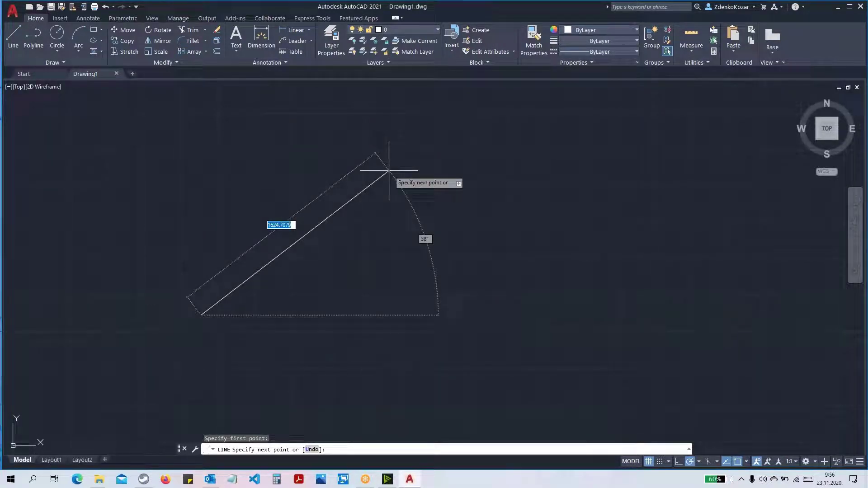
Draw a four-segment up-and-down zigzag plus a long segment back left, then end LINE.
{"action": "left_click", "coordinate": [389, 171]}
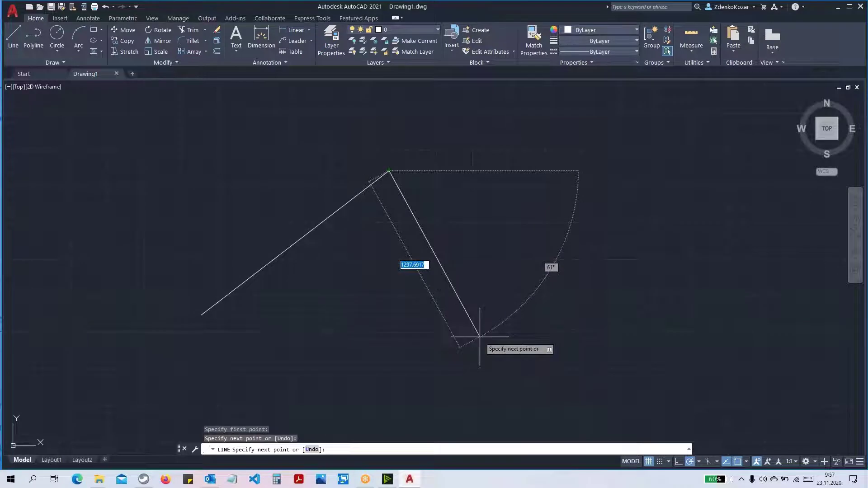
{"action": "left_click", "coordinate": [479, 337]}
{"action": "left_click", "coordinate": [588, 155]}
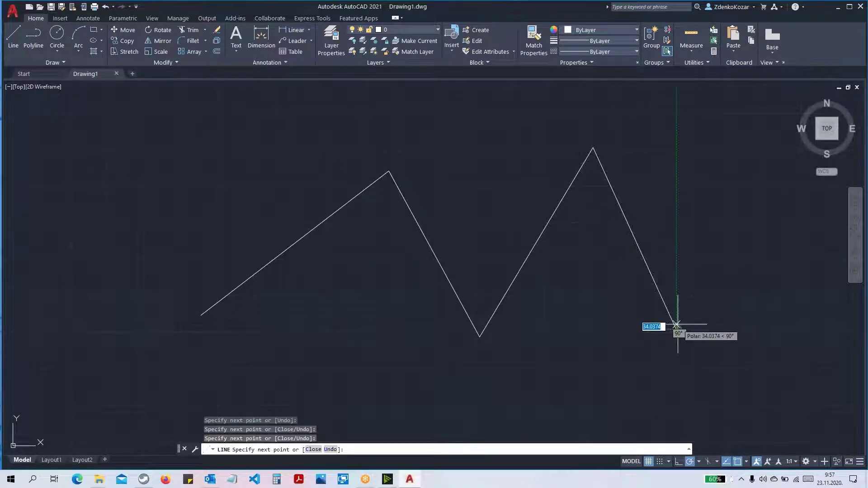
{"action": "left_click", "coordinate": [676, 327]}
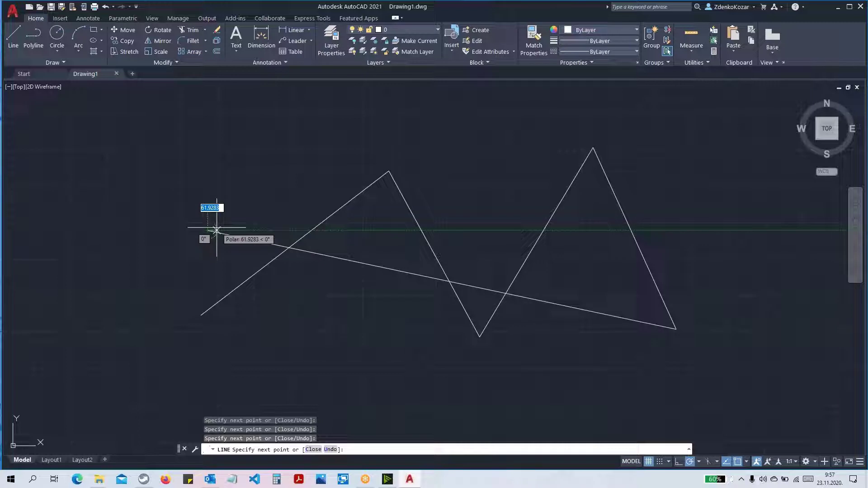
{"action": "left_click", "coordinate": [208, 230]}
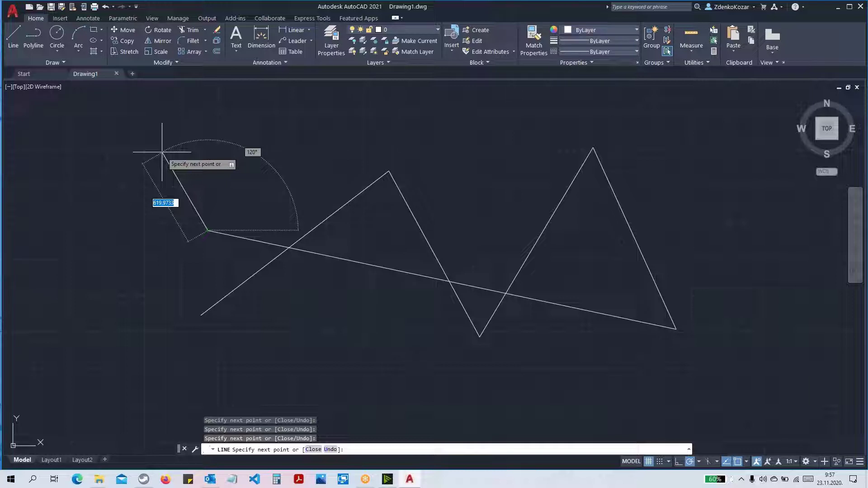
{"action": "key", "text": "Return"}
{"action": "key", "text": "space"}
{"action": "key", "text": "Return"}
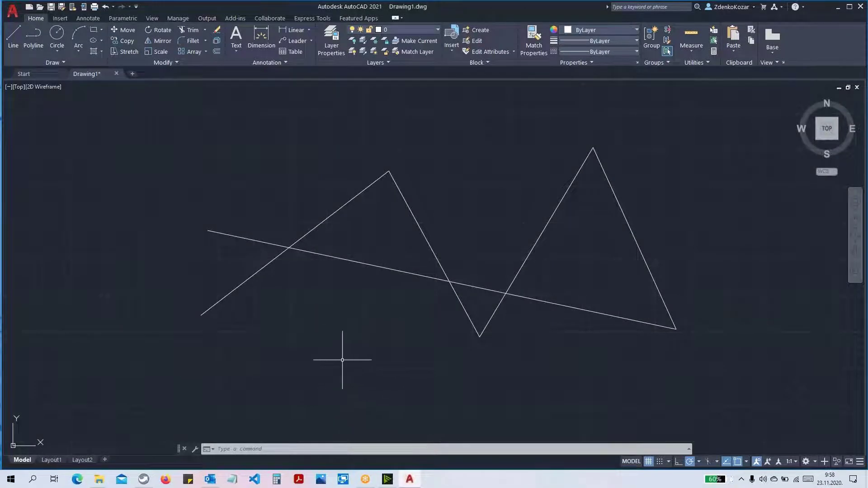
Draw a second line chain on the left crossing the zigzag, ending on a snapped endpoint.
{"action": "left_click", "coordinate": [15, 39]}
{"action": "left_click", "coordinate": [88, 272]}
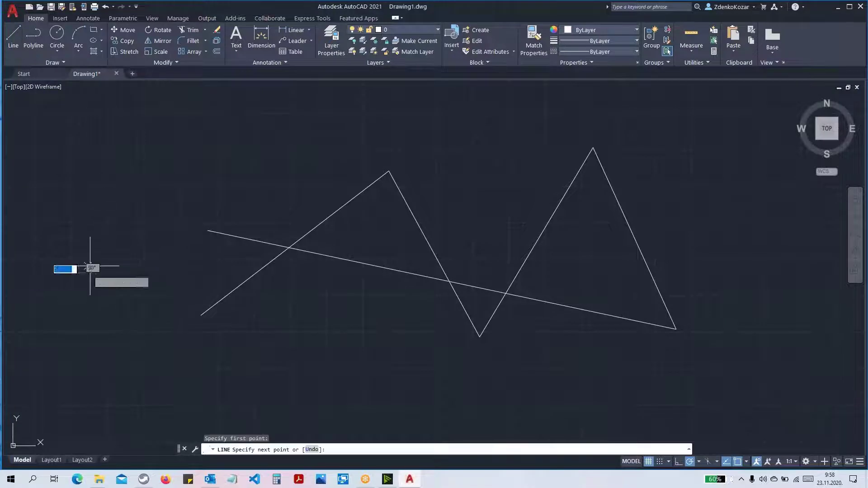
{"action": "left_click", "coordinate": [167, 172]}
{"action": "left_click", "coordinate": [241, 211]}
{"action": "left_click", "coordinate": [193, 302]}
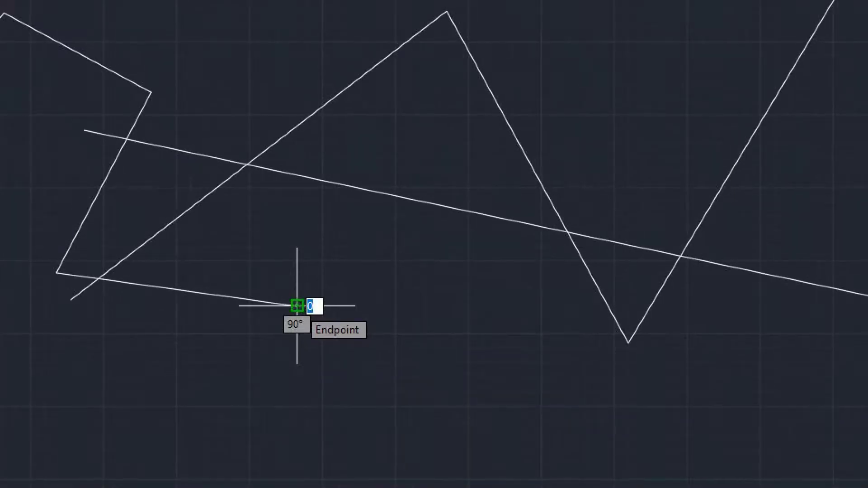
{"action": "left_click", "coordinate": [297, 306]}
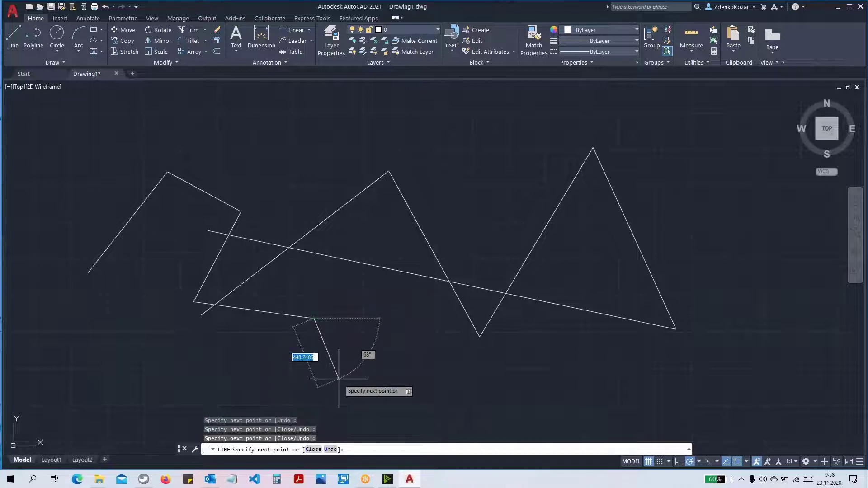
{"action": "key", "text": "Return"}
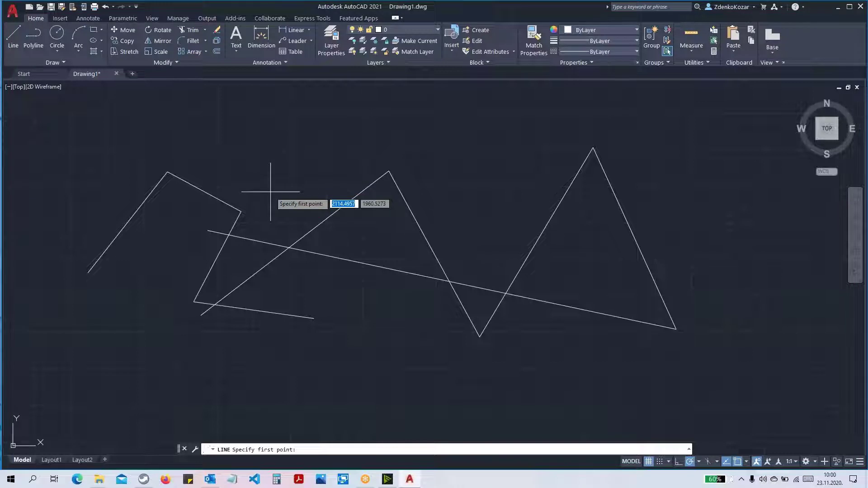
Cancel the pending LINE command, then open and dismiss the application menu.
{"action": "key", "text": "Escape"}
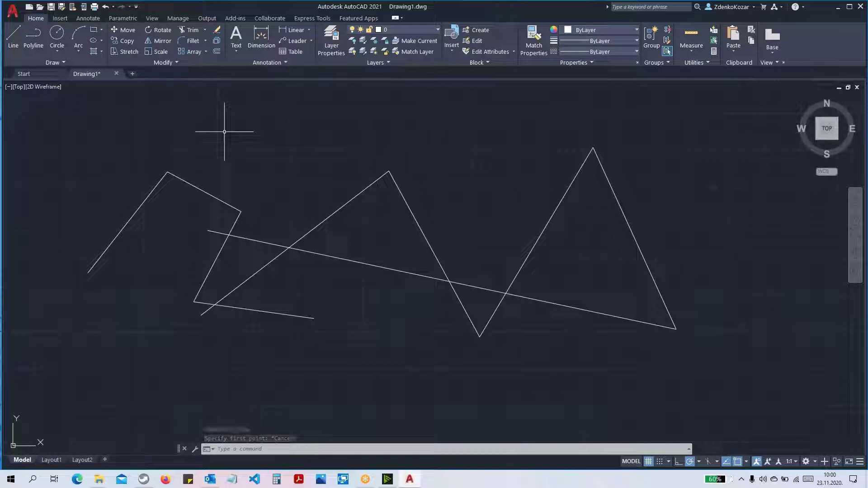
{"action": "left_click", "coordinate": [10, 11]}
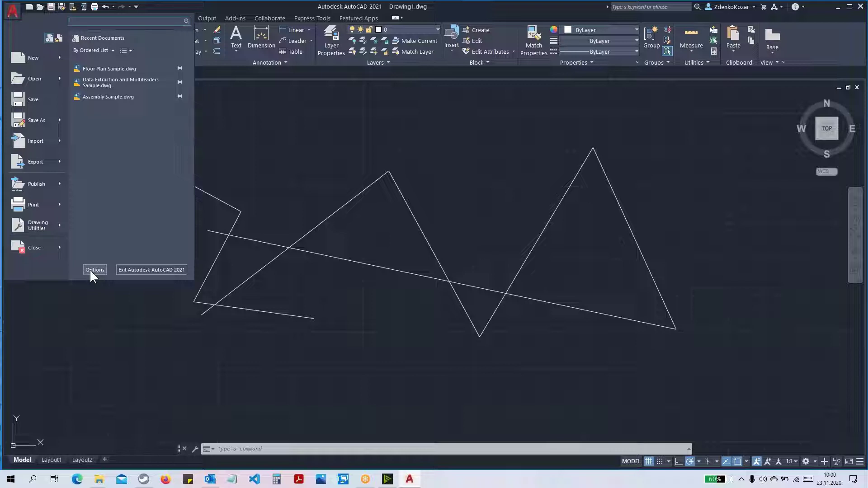
{"action": "type", "text": "!"}
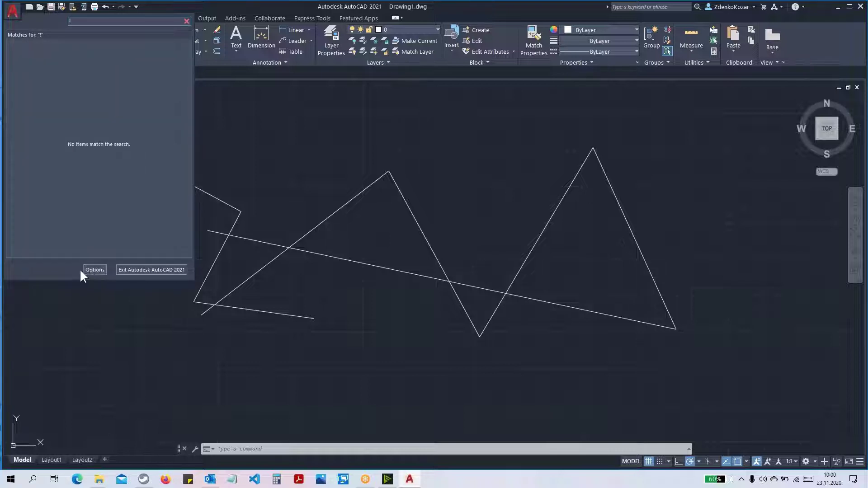
{"action": "left_click", "coordinate": [186, 21]}
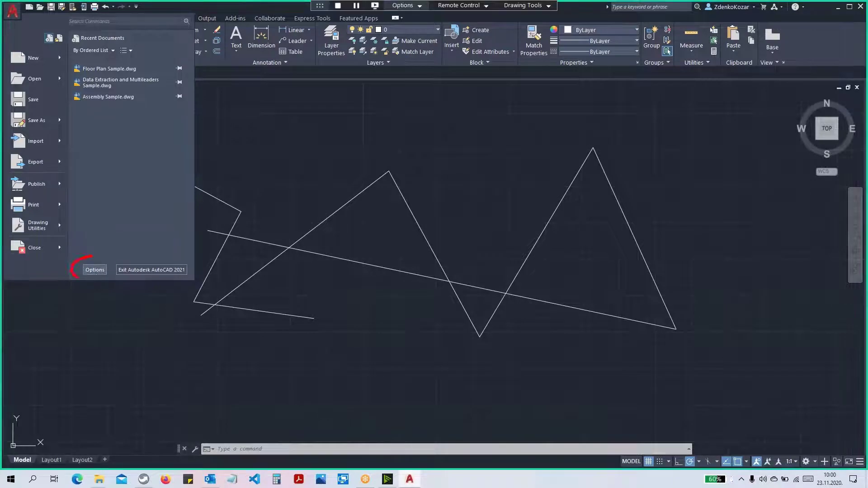
{"action": "left_click_drag", "start_coordinate": [73, 274], "coordinate": [107, 273]}
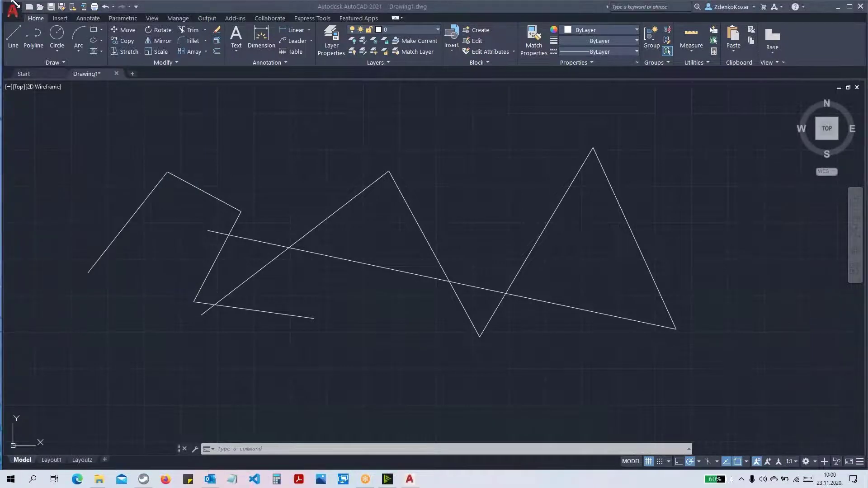
Open Options and browse its tabs, ending on the Drafting tab.
{"action": "left_click", "coordinate": [14, 15]}
{"action": "left_click", "coordinate": [95, 269]}
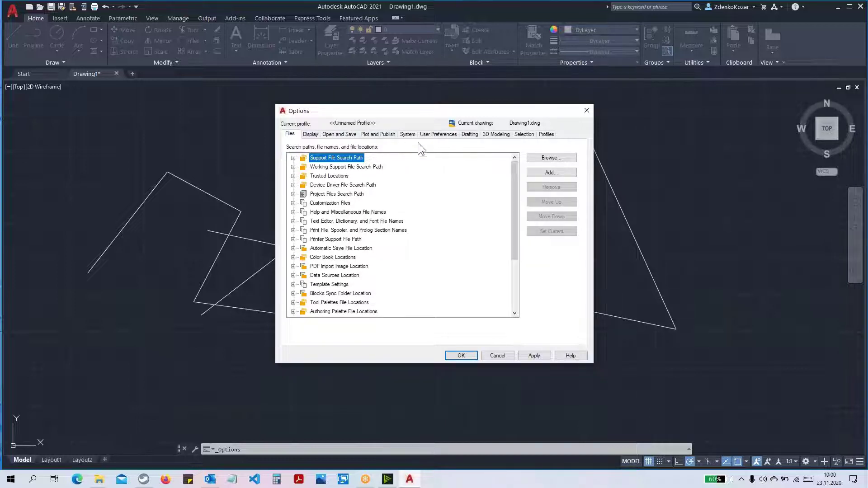
{"action": "left_click", "coordinate": [305, 135]}
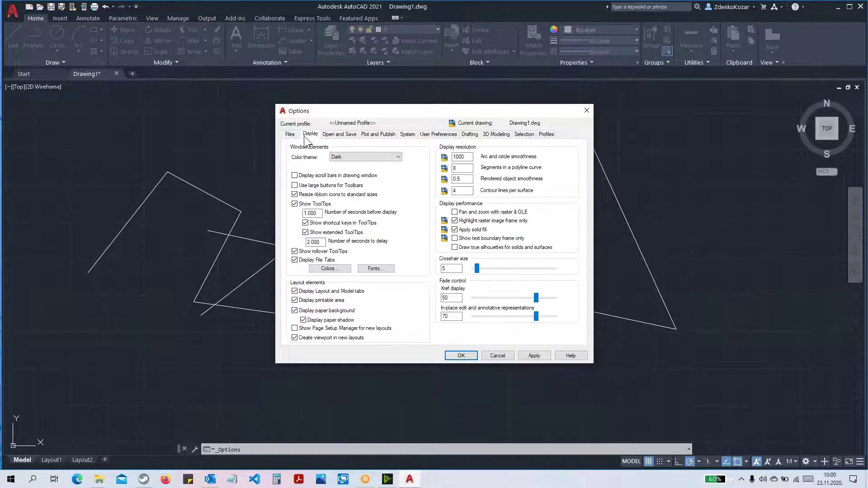
{"action": "left_click", "coordinate": [335, 136]}
{"action": "left_click", "coordinate": [373, 134]}
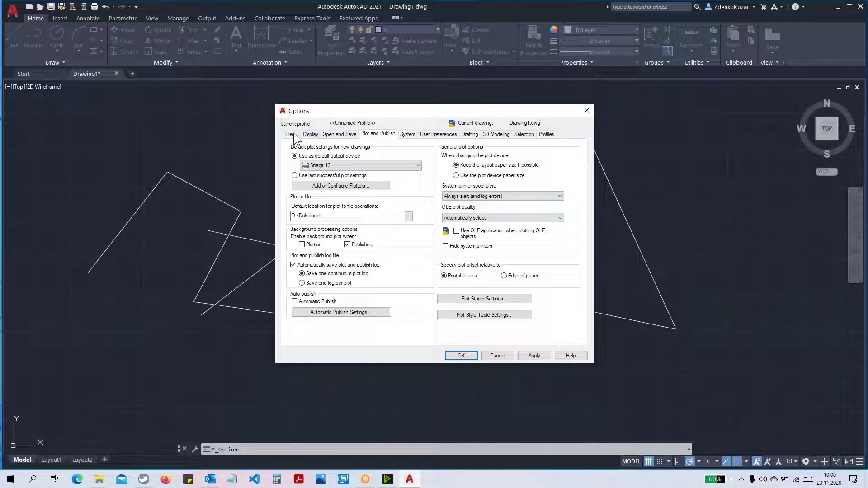
{"action": "left_click", "coordinate": [294, 133]}
{"action": "left_click", "coordinate": [468, 136]}
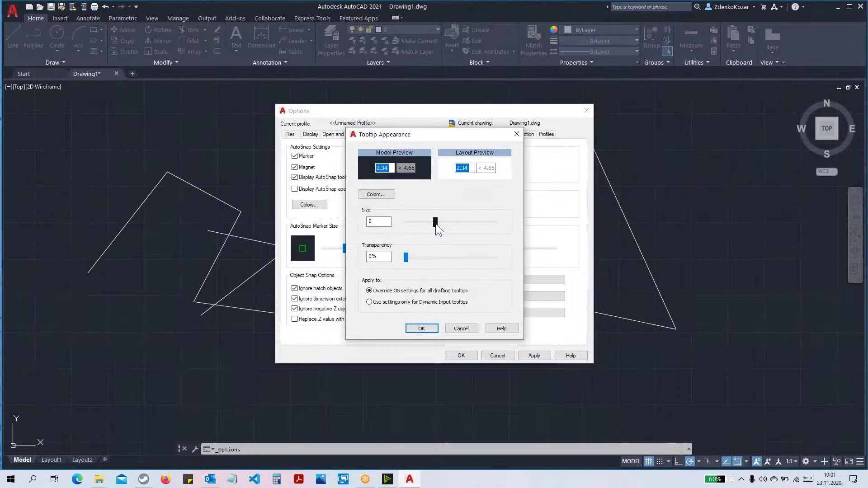
Set the drafting tooltip size to 3 in the tooltip appearance settings.
{"action": "left_click_drag", "start_coordinate": [435, 224], "coordinate": [480, 227]}
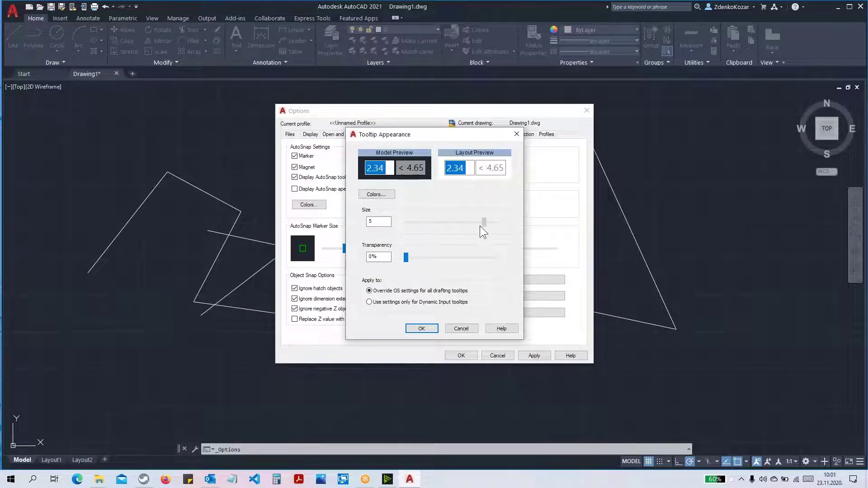
{"action": "left_click_drag", "start_coordinate": [479, 226], "coordinate": [475, 226]}
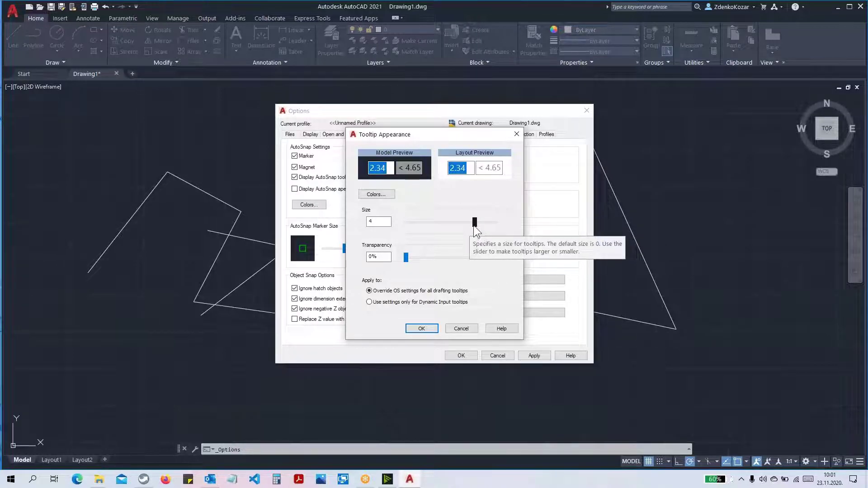
{"action": "left_click_drag", "start_coordinate": [474, 227], "coordinate": [468, 226]}
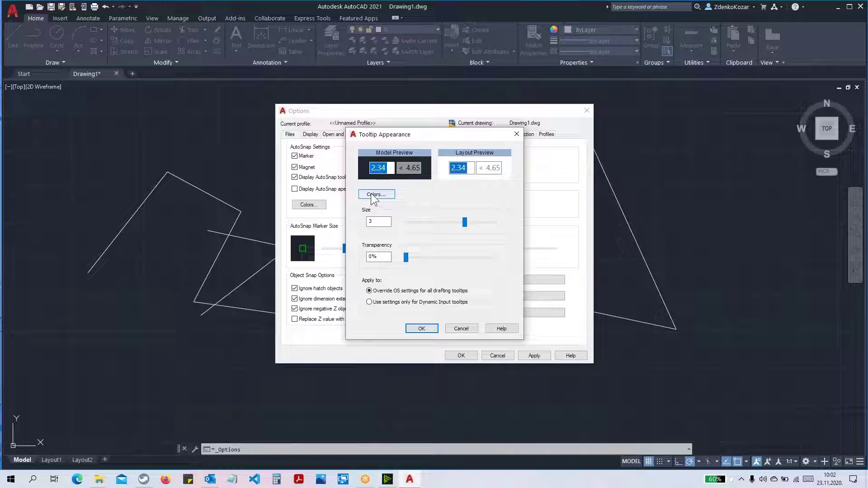
{"action": "left_click_drag", "start_coordinate": [389, 183], "coordinate": [375, 188]}
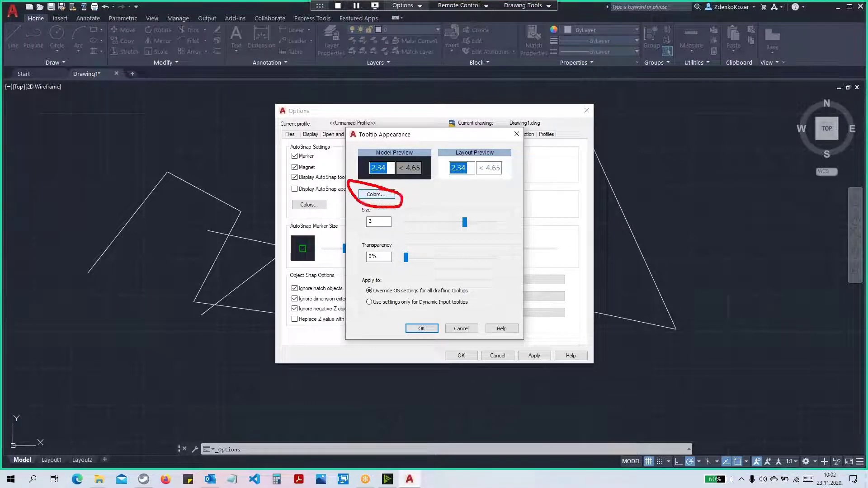
Set the Drafting tool tip background colour to Yellow in the colour settings.
{"action": "left_click", "coordinate": [384, 195]}
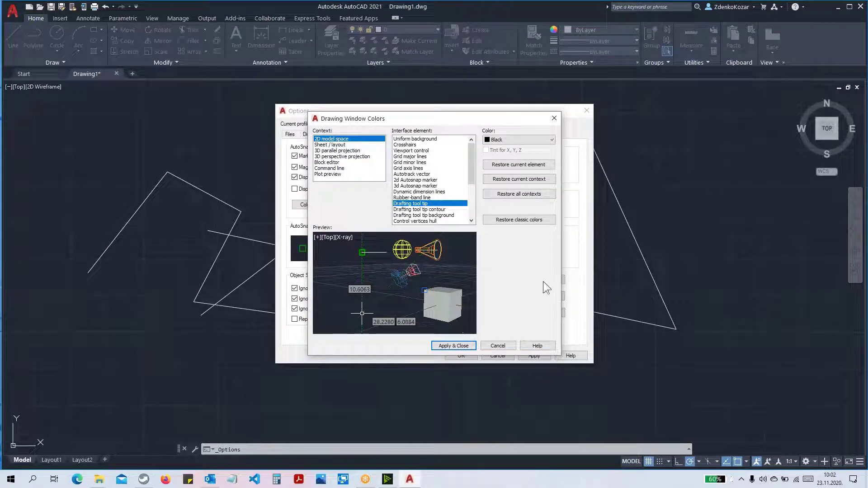
{"action": "left_click", "coordinate": [442, 216]}
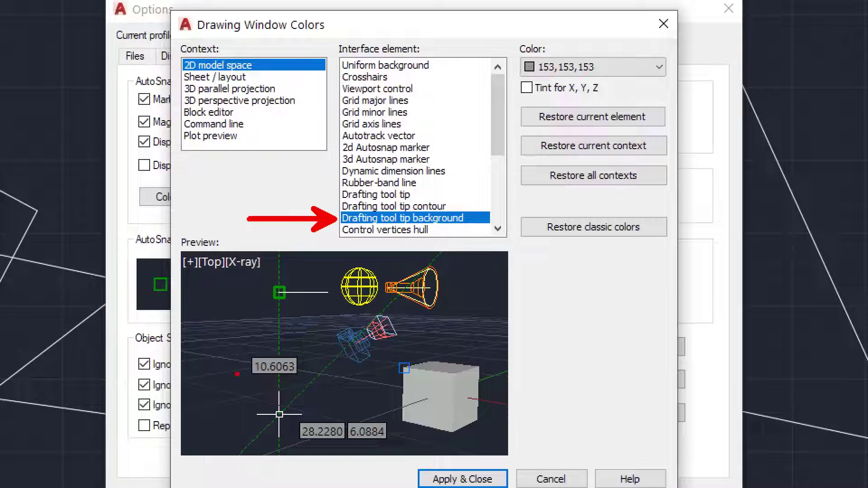
{"action": "left_click_drag", "start_coordinate": [248, 356], "coordinate": [305, 377]}
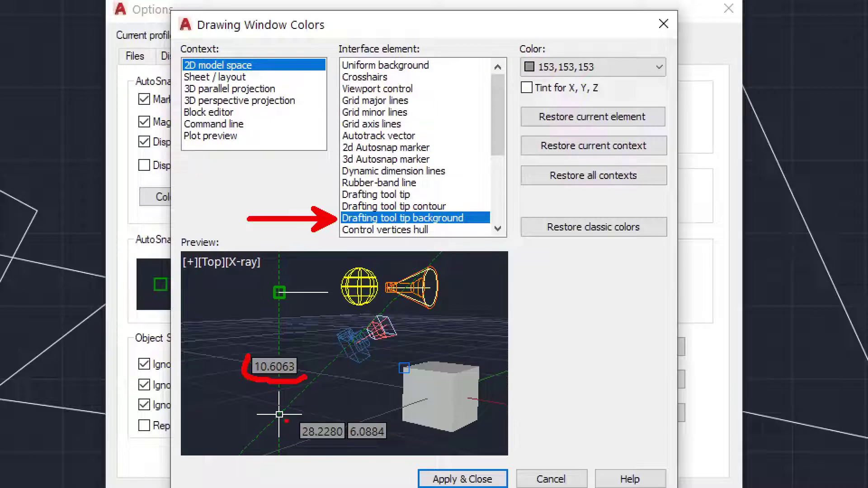
{"action": "left_click_drag", "start_coordinate": [287, 420], "coordinate": [391, 444]}
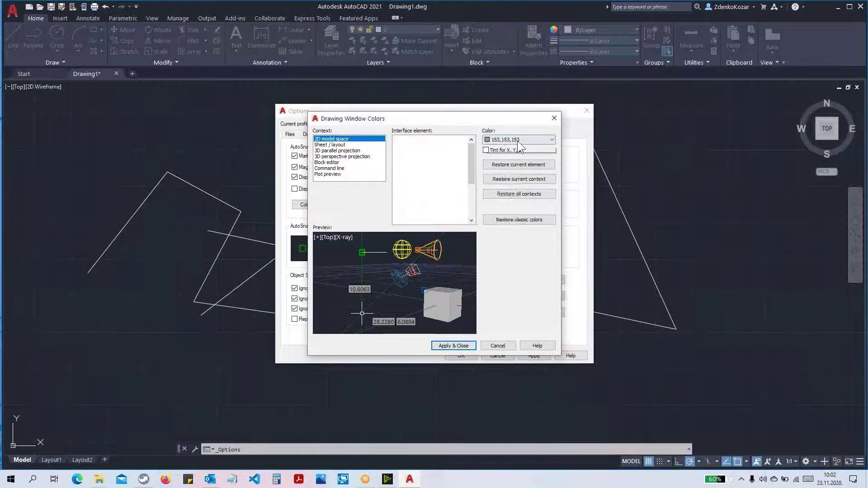
{"action": "left_click", "coordinate": [518, 140]}
{"action": "left_click", "coordinate": [497, 192]}
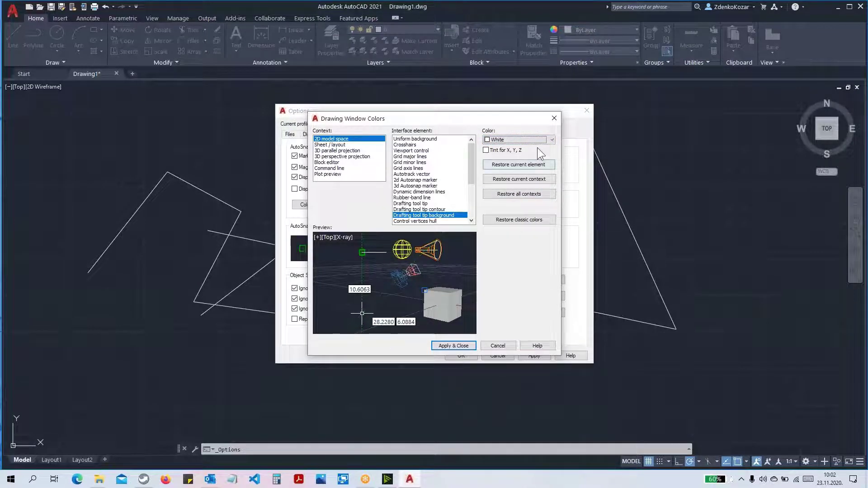
{"action": "left_click", "coordinate": [544, 138]}
{"action": "scroll", "coordinate": [519, 163], "scroll_direction": "up", "scroll_amount": 2}
{"action": "left_click", "coordinate": [501, 151]}
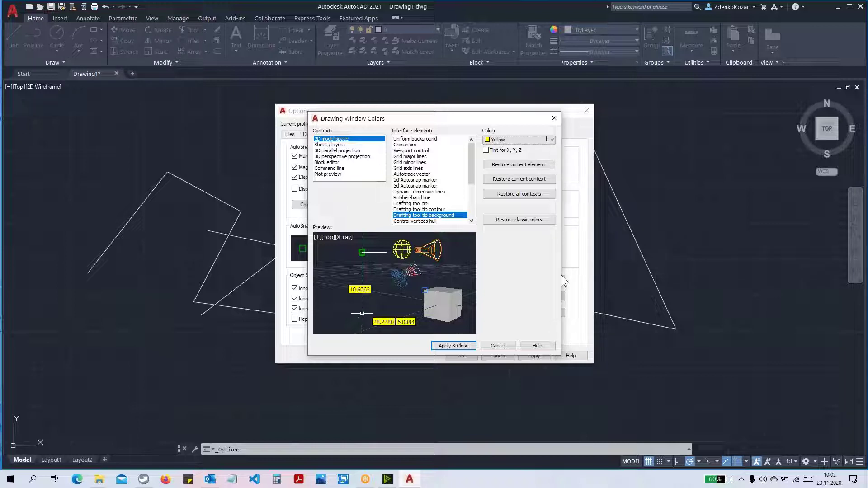
Apply the colour and close Tooltip Appearance and Options with OK.
{"action": "left_click", "coordinate": [454, 344]}
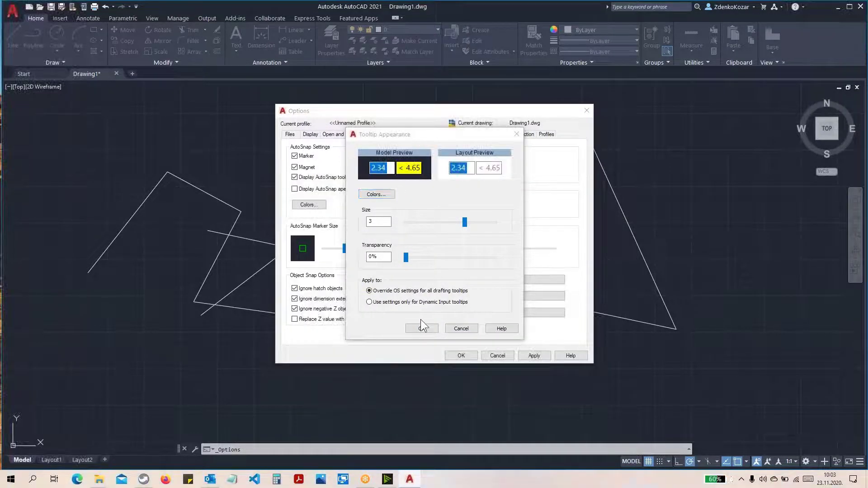
{"action": "left_click", "coordinate": [420, 328]}
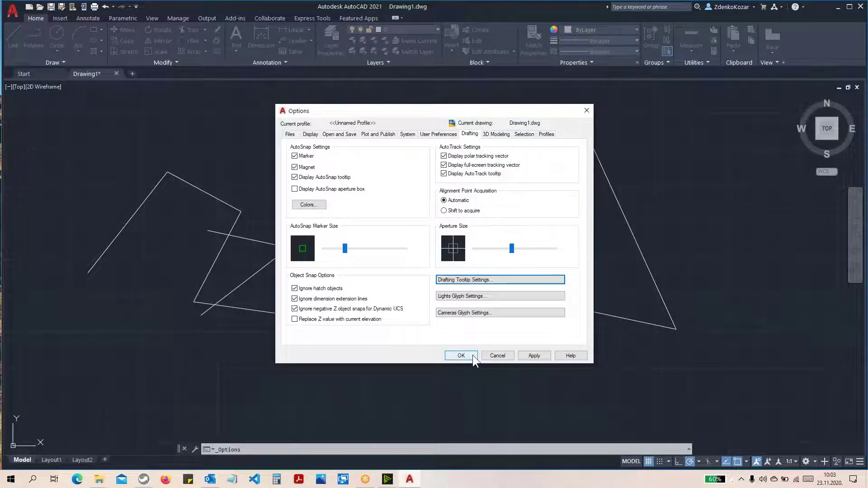
{"action": "left_click", "coordinate": [461, 355]}
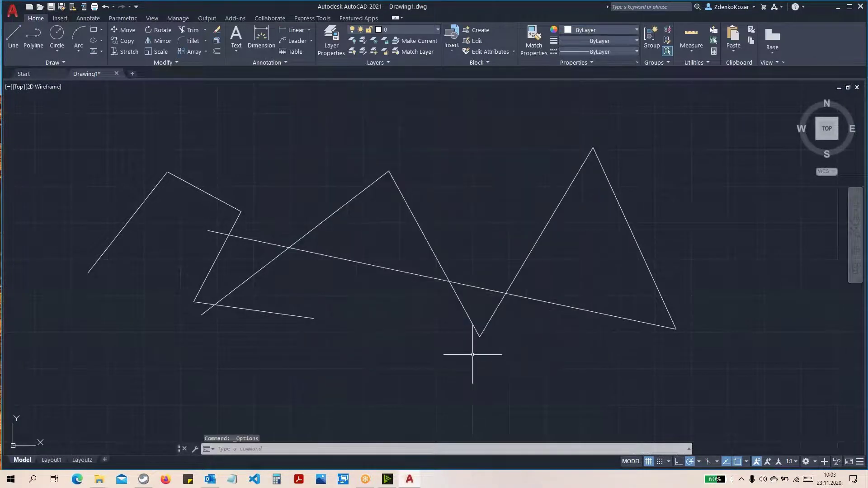
Draw a six-point zigzag line chain from the upper left down to the lower right.
{"action": "left_click", "coordinate": [15, 30]}
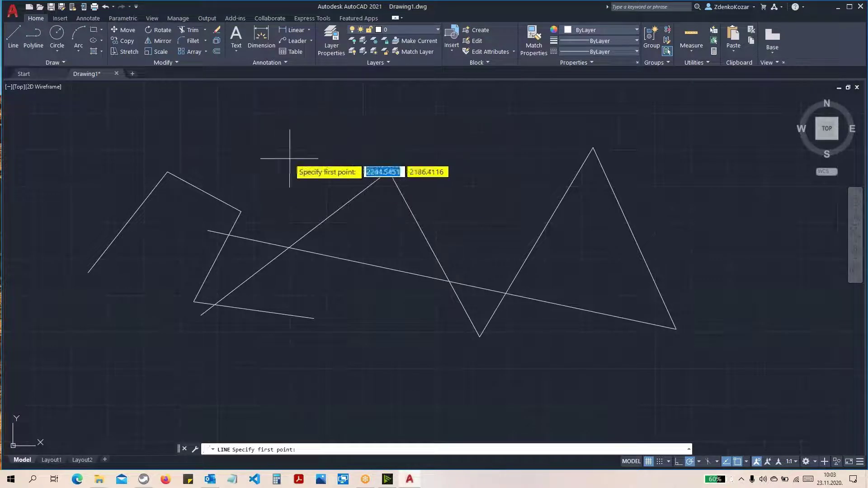
{"action": "left_click", "coordinate": [252, 171]}
{"action": "left_click", "coordinate": [346, 90]}
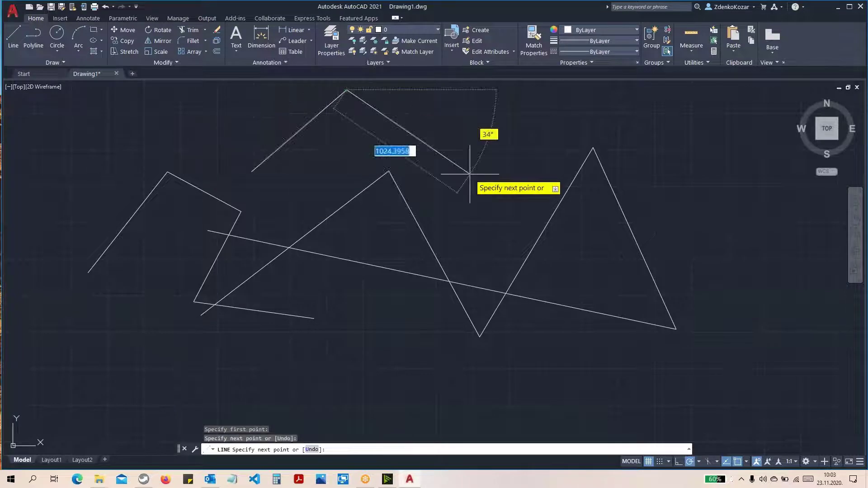
{"action": "left_click", "coordinate": [469, 174]}
{"action": "left_click", "coordinate": [386, 322]}
{"action": "left_click", "coordinate": [482, 365]}
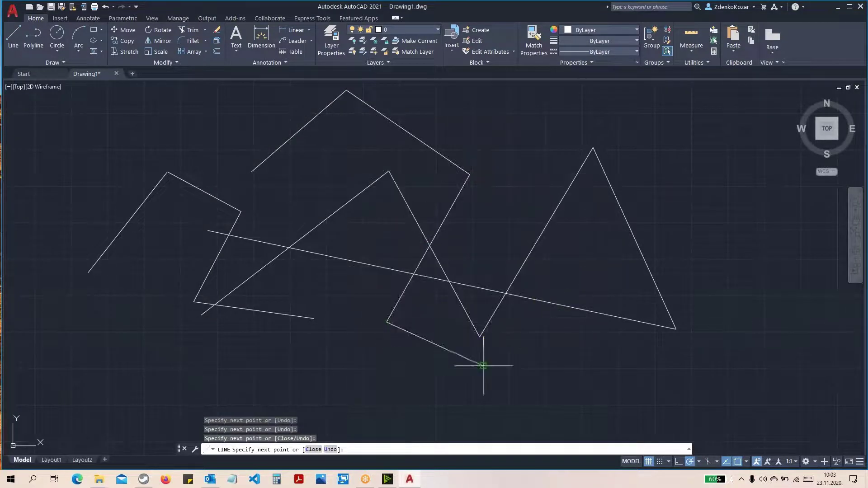
{"action": "left_click", "coordinate": [572, 348]}
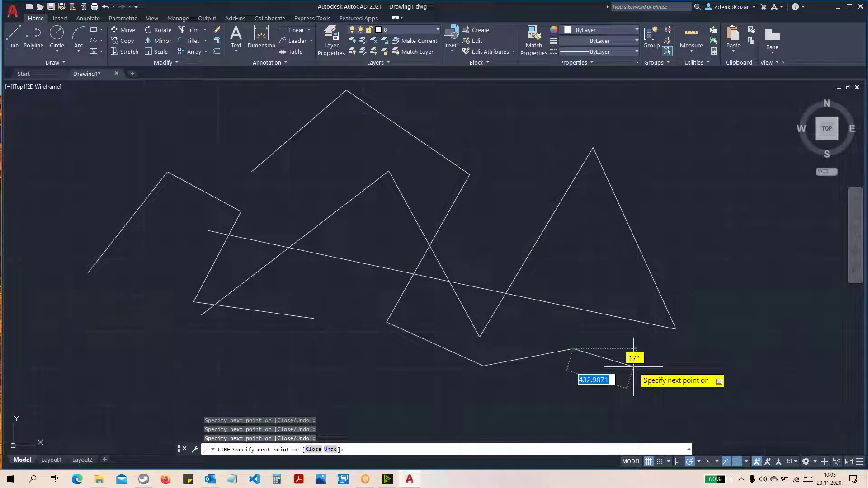
{"action": "key", "text": "Return"}
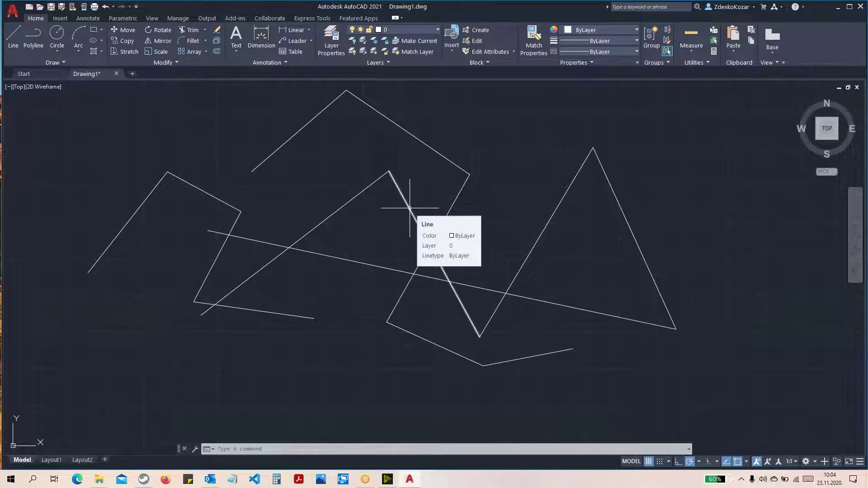
Select the two peak lines and the long slanted line, then delete them.
{"action": "left_click", "coordinate": [410, 208]}
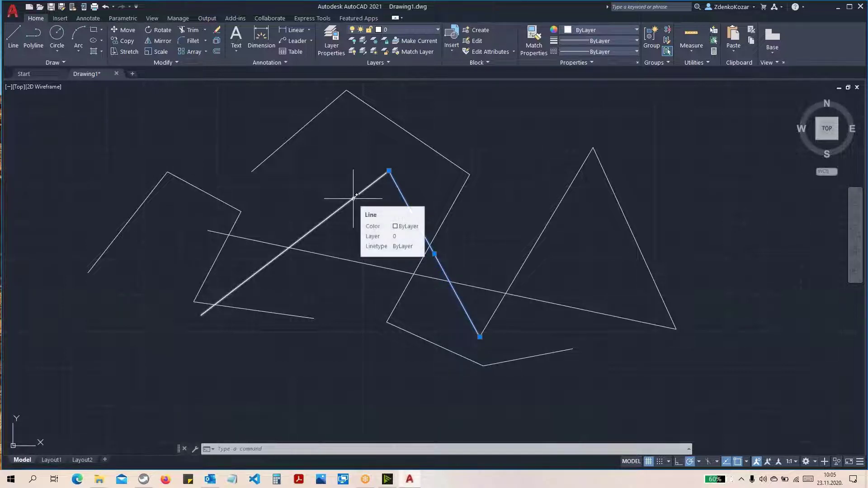
{"action": "left_click", "coordinate": [354, 197]}
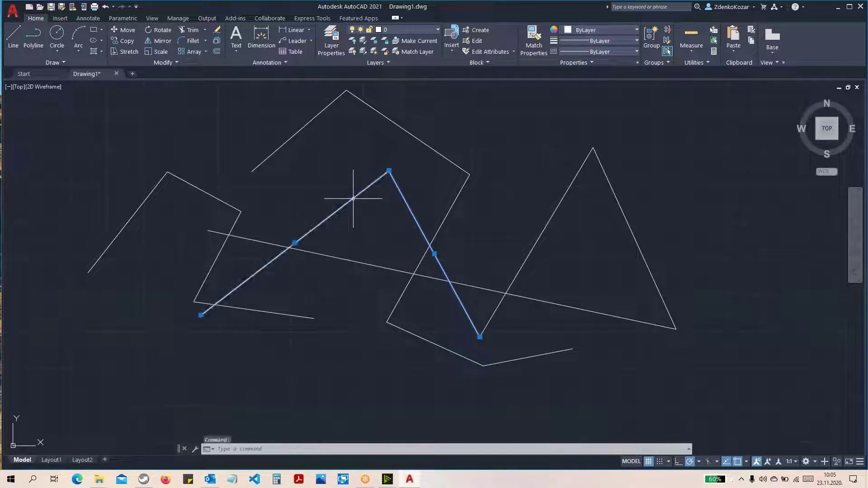
{"action": "left_click", "coordinate": [344, 259]}
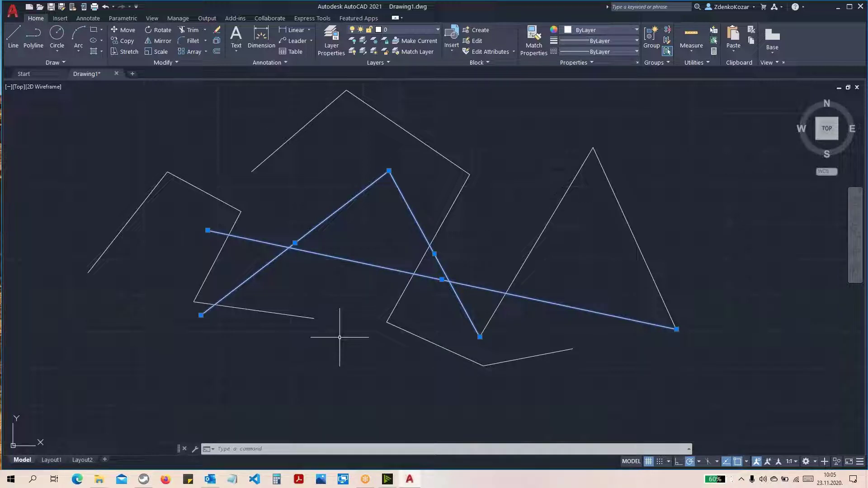
{"action": "key", "text": "Delete"}
{"action": "key", "text": "Delete"}
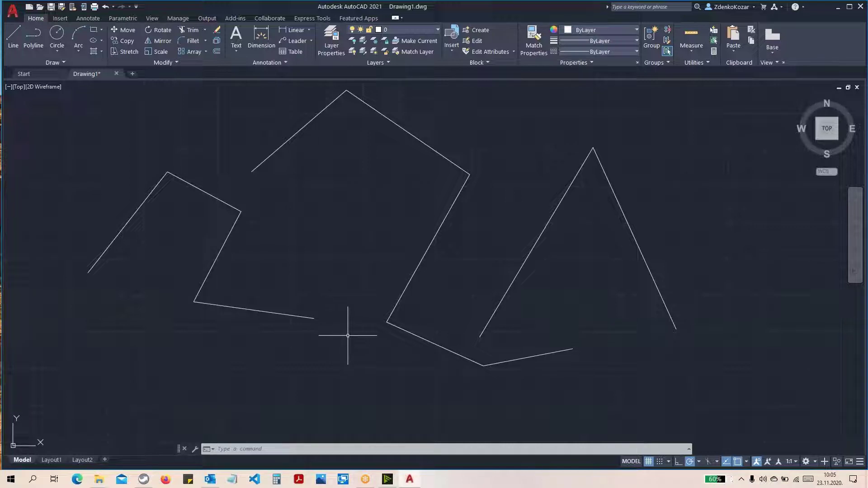
Select three slanted lines at the left and upper right and apply Erase.
{"action": "left_click", "coordinate": [228, 237]}
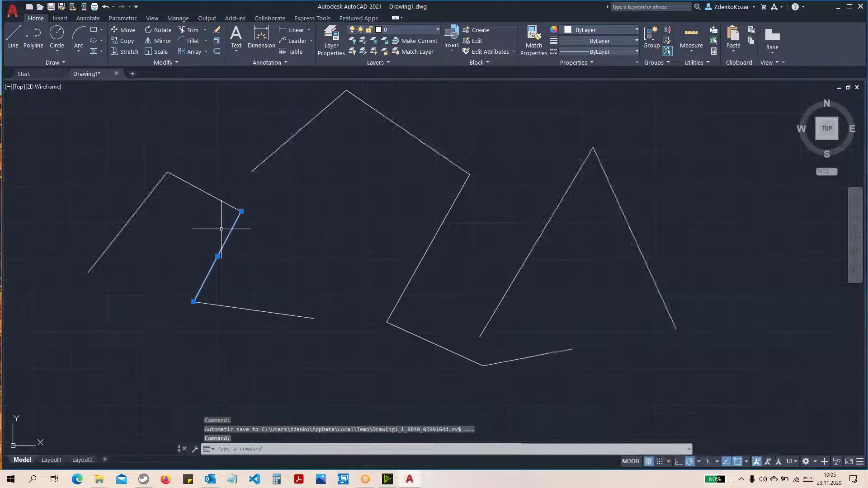
{"action": "left_click", "coordinate": [149, 188]}
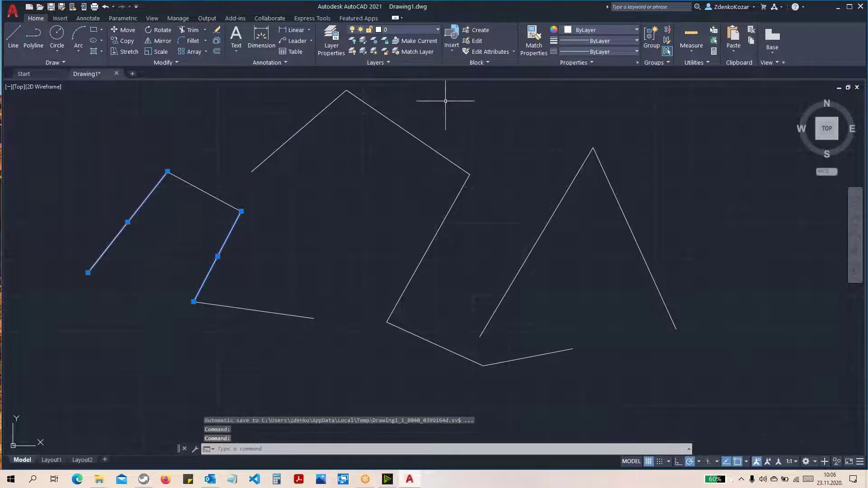
{"action": "left_click", "coordinate": [408, 132]}
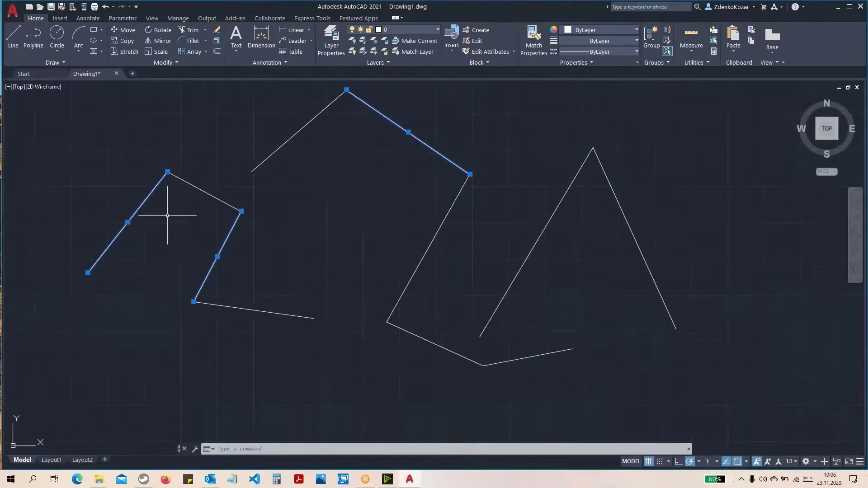
{"action": "left_click", "coordinate": [220, 31]}
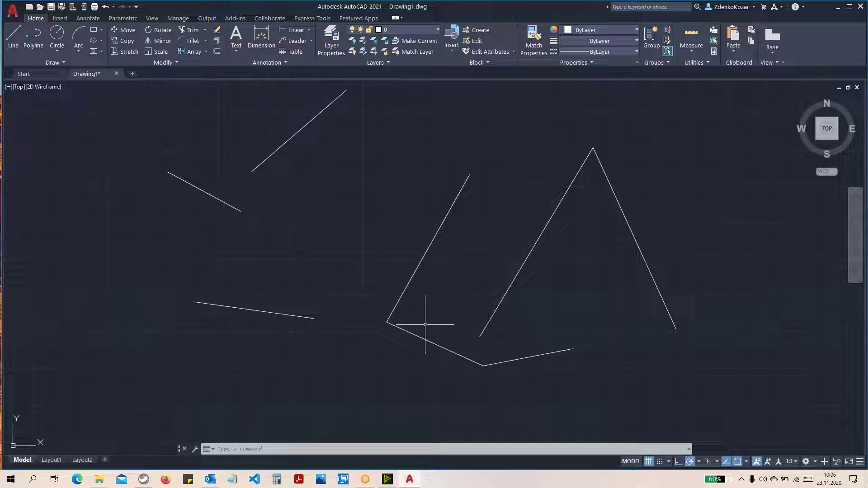
Run ERASE on the three remaining loose lines on the left to remove them.
{"action": "left_click", "coordinate": [217, 31]}
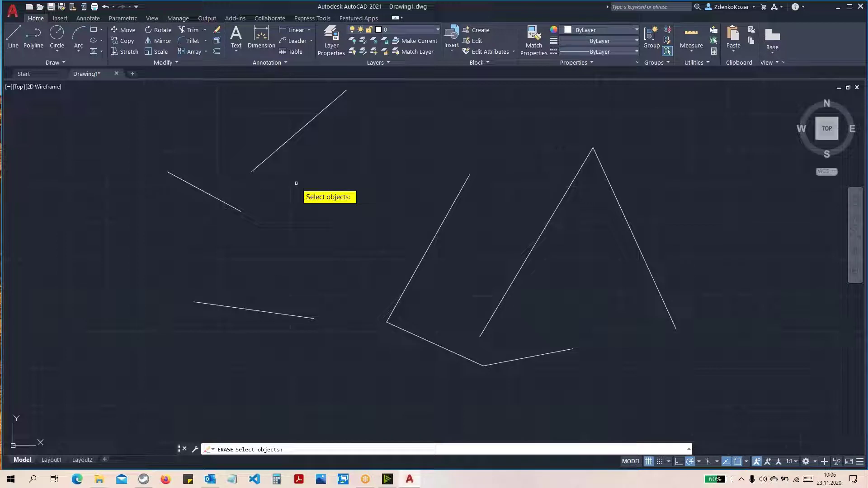
{"action": "left_click", "coordinate": [306, 125]}
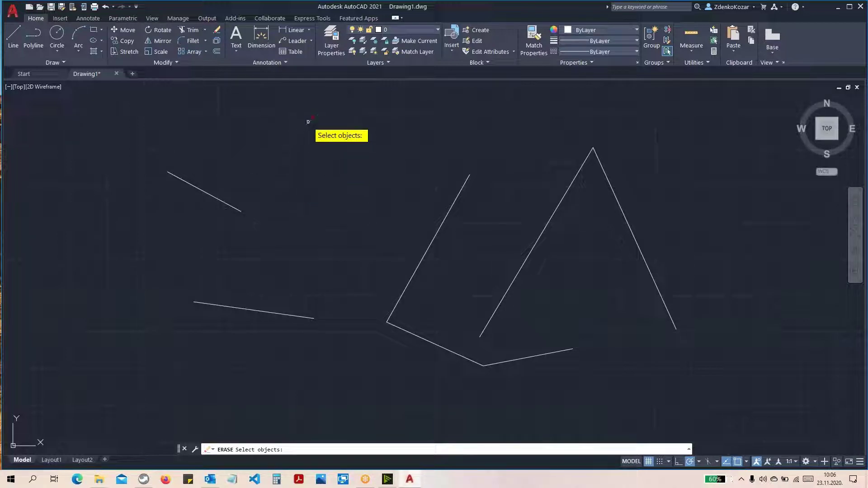
{"action": "left_click", "coordinate": [198, 189]}
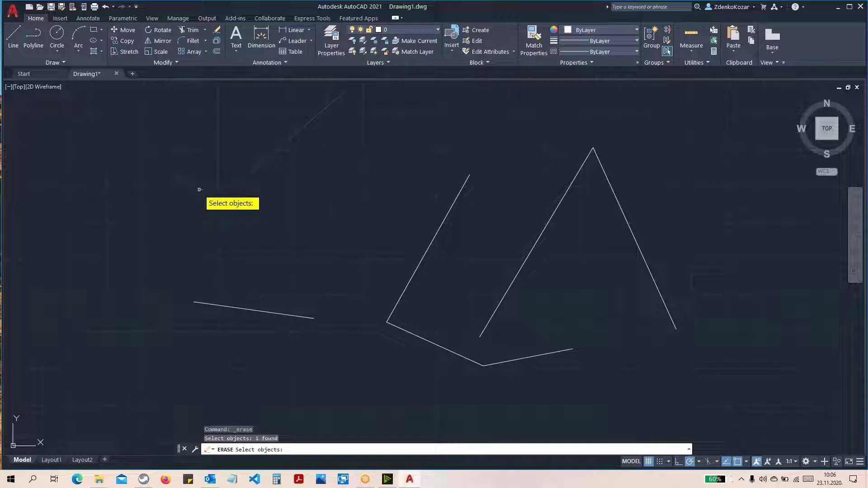
{"action": "left_click", "coordinate": [212, 303]}
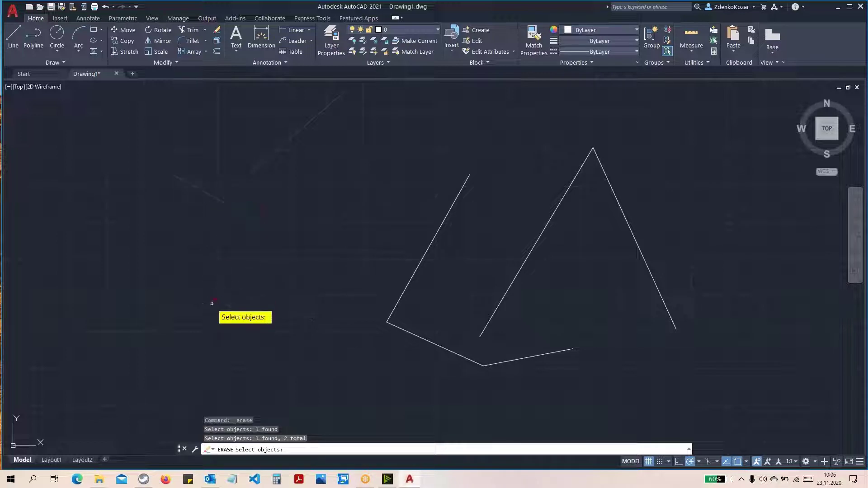
{"action": "left_click", "coordinate": [212, 304]}
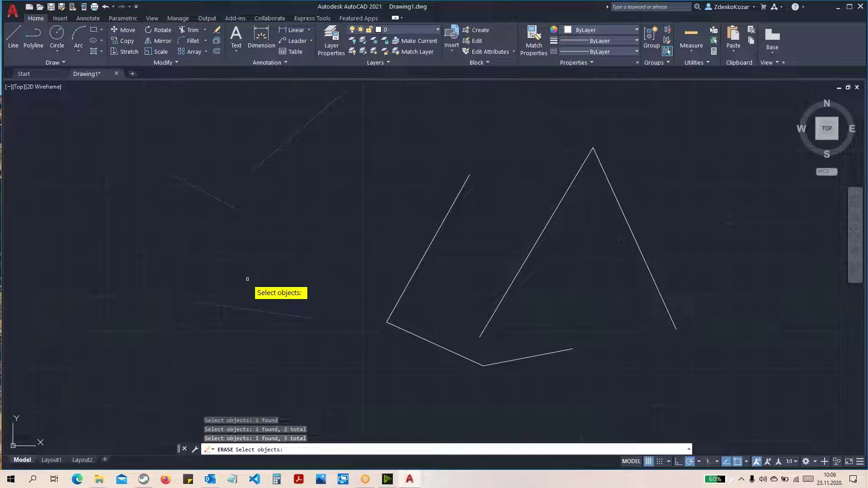
{"action": "key", "text": "Return"}
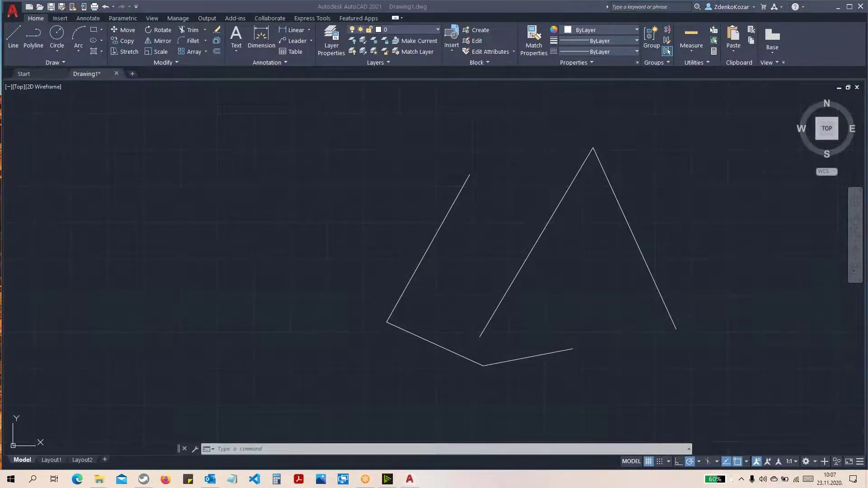
Drag the Pickbox size slider larger on the Options Selection tab and confirm.
{"action": "left_click", "coordinate": [14, 9]}
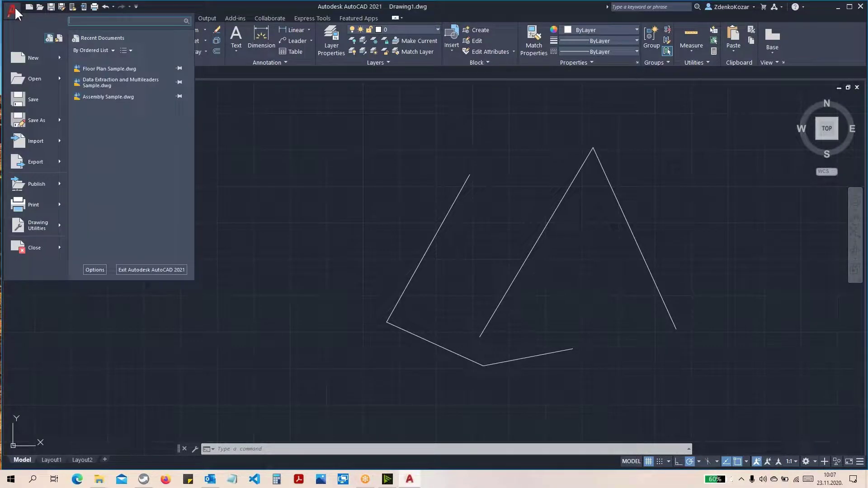
{"action": "left_click", "coordinate": [93, 270]}
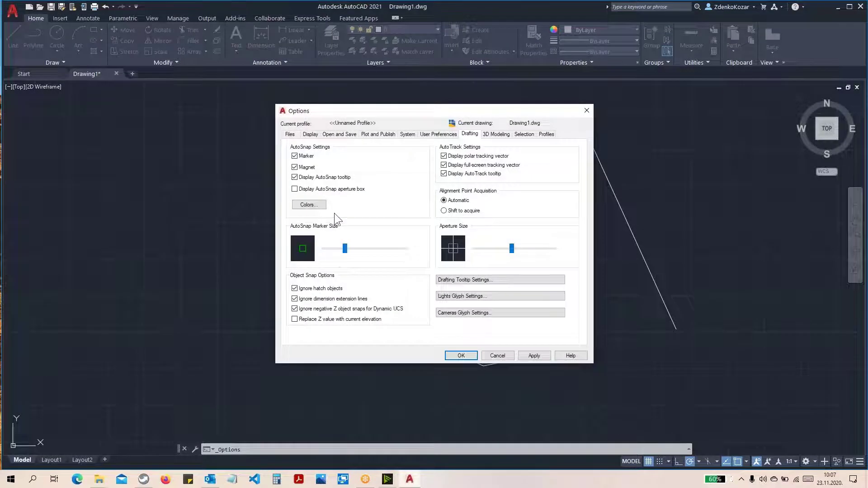
{"action": "left_click", "coordinate": [523, 135]}
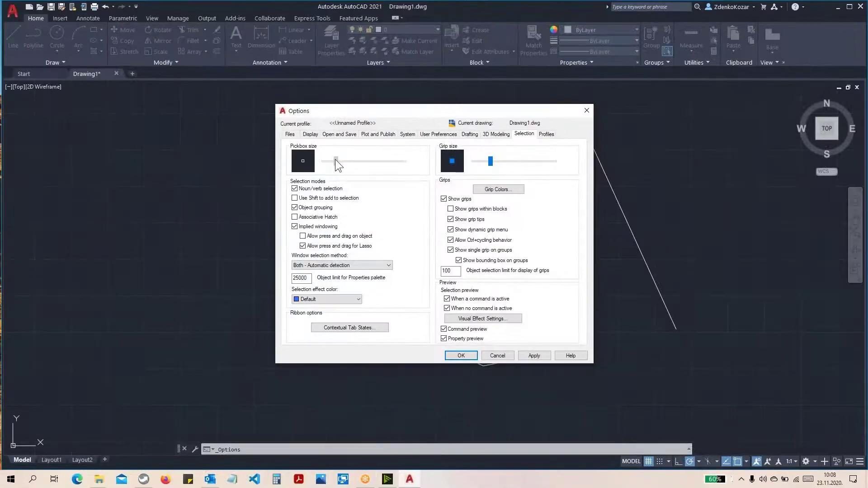
{"action": "left_click_drag", "start_coordinate": [335, 159], "coordinate": [343, 162]}
{"action": "left_click", "coordinate": [461, 355]}
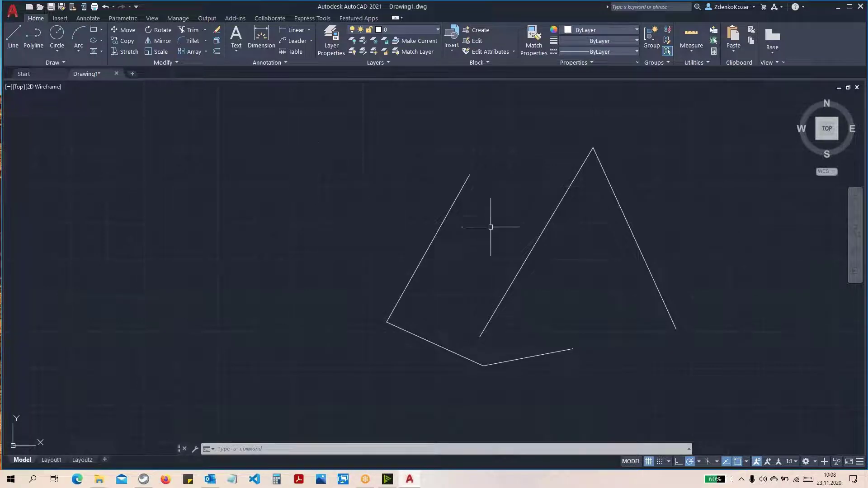
Select and erase the open shape's lines, the triangle's sides and the short bottom line.
{"action": "left_click", "coordinate": [458, 193]}
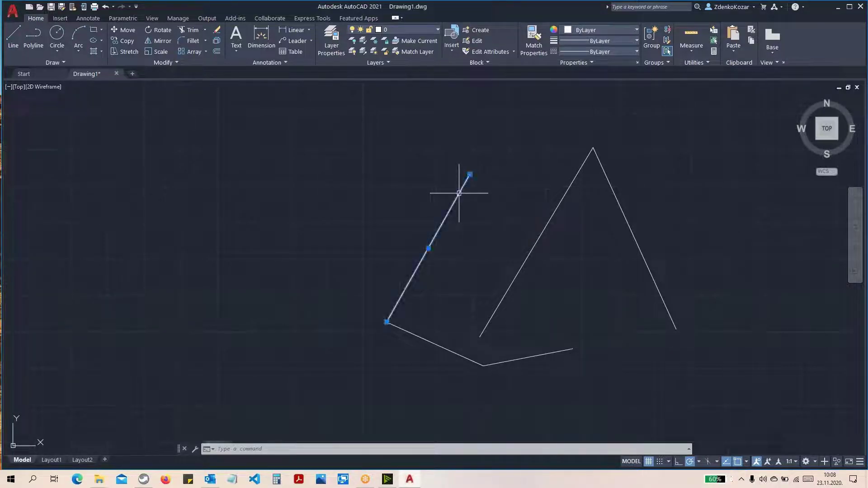
{"action": "left_click", "coordinate": [427, 342]}
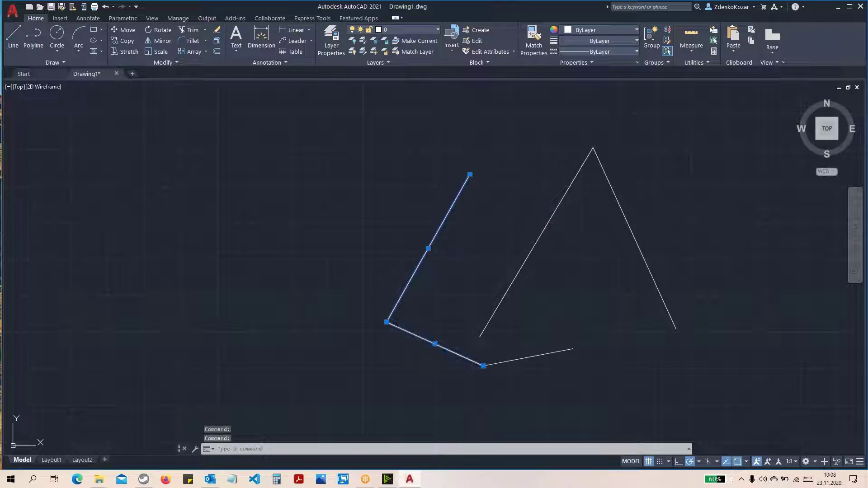
{"action": "left_click", "coordinate": [521, 247]}
{"action": "key", "text": "Delete"}
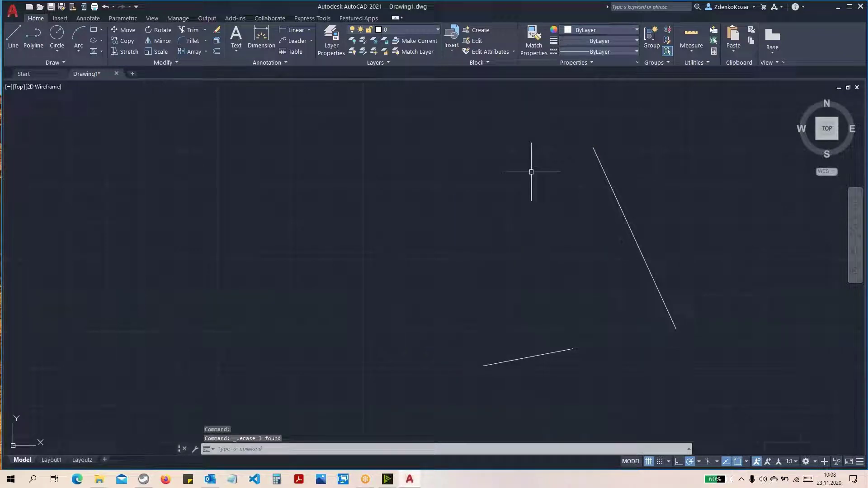
{"action": "left_click", "coordinate": [605, 174]}
{"action": "left_click", "coordinate": [505, 364]}
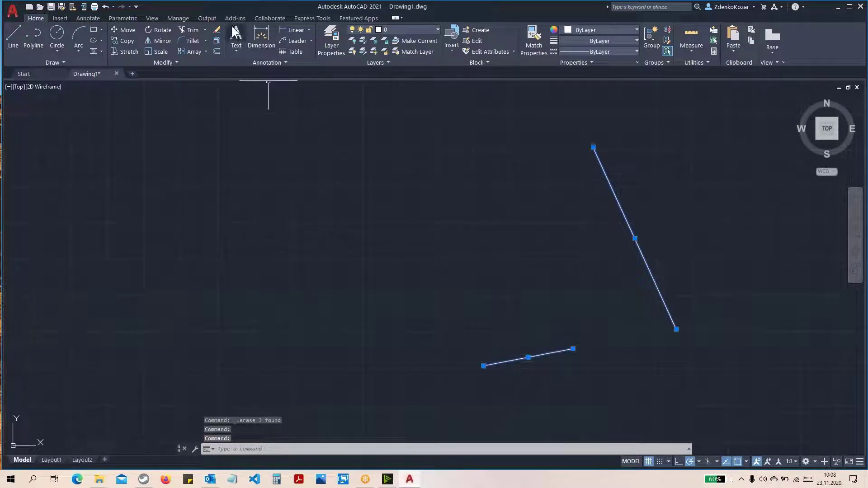
{"action": "left_click", "coordinate": [218, 30]}
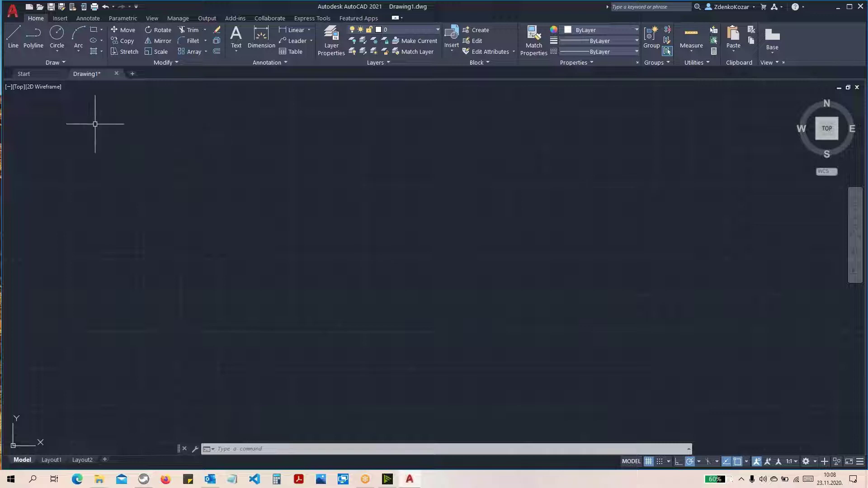
Draw a zigzag line chain across the drawing, starting at the lower left.
{"action": "left_click", "coordinate": [13, 31]}
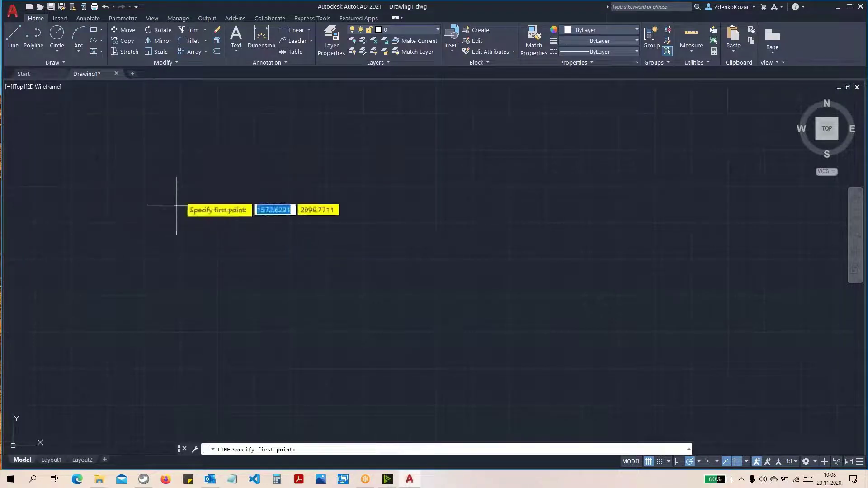
{"action": "left_click", "coordinate": [102, 326]}
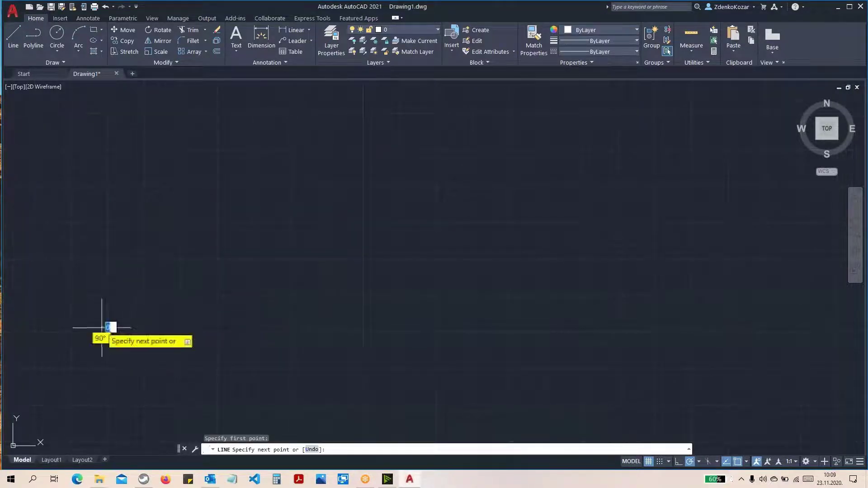
{"action": "left_click", "coordinate": [177, 150]}
{"action": "left_click", "coordinate": [218, 334]}
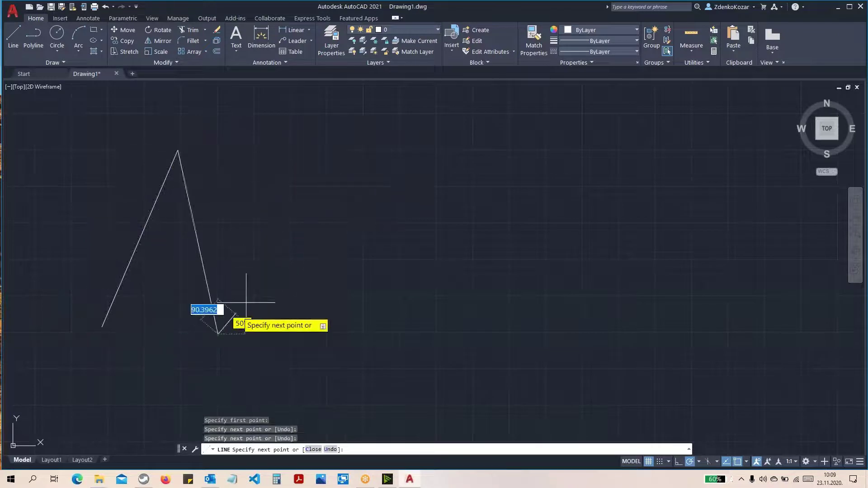
{"action": "left_click", "coordinate": [309, 166]}
{"action": "left_click", "coordinate": [327, 363]}
{"action": "left_click", "coordinate": [381, 151]}
{"action": "left_click", "coordinate": [420, 316]}
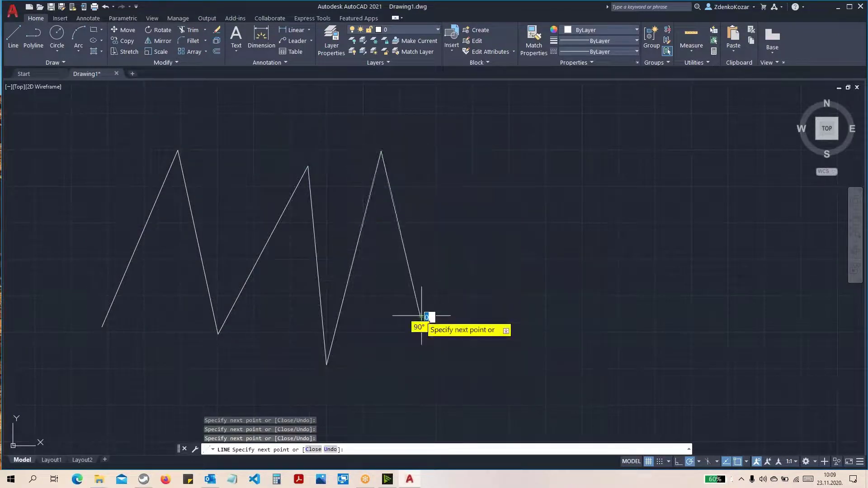
{"action": "left_click", "coordinate": [588, 160]}
{"action": "left_click", "coordinate": [723, 302]}
{"action": "left_click", "coordinate": [63, 253]}
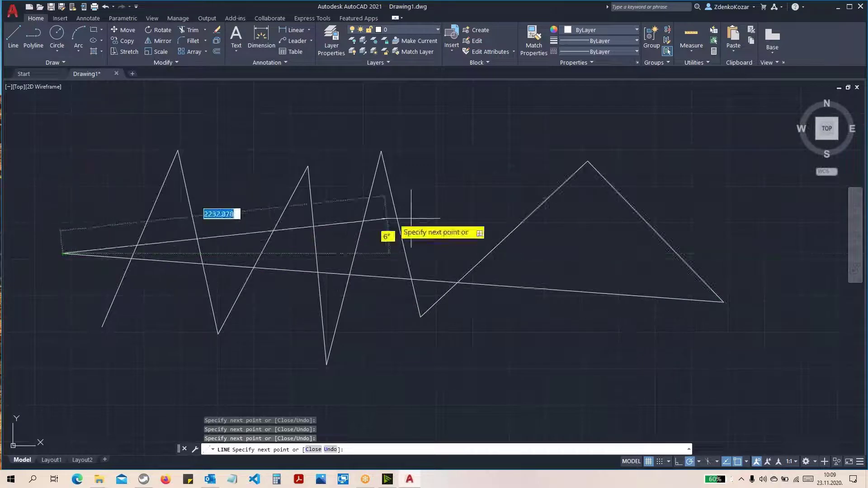
Extend the chain with crossing lines, top peaks and lower-right lines to form a tangle.
{"action": "left_click", "coordinate": [761, 205]}
{"action": "left_click", "coordinate": [560, 359]}
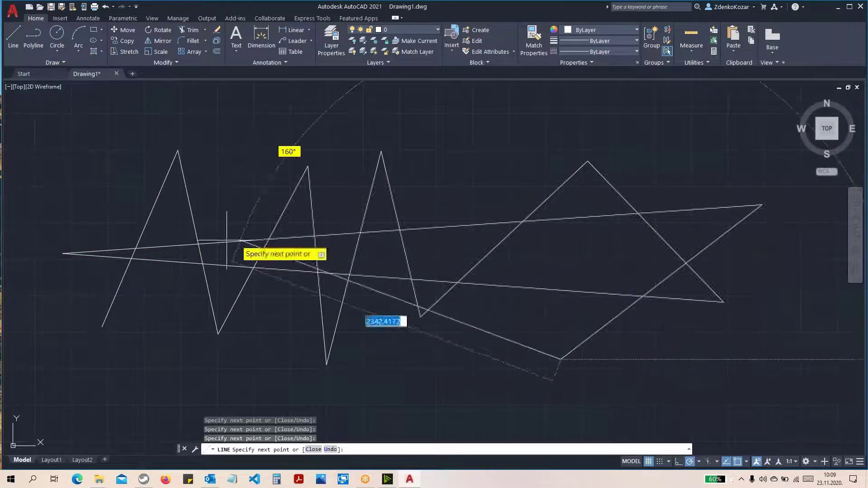
{"action": "left_click", "coordinate": [66, 296]}
{"action": "left_click", "coordinate": [282, 100]}
{"action": "left_click", "coordinate": [351, 212]}
{"action": "left_click", "coordinate": [491, 116]}
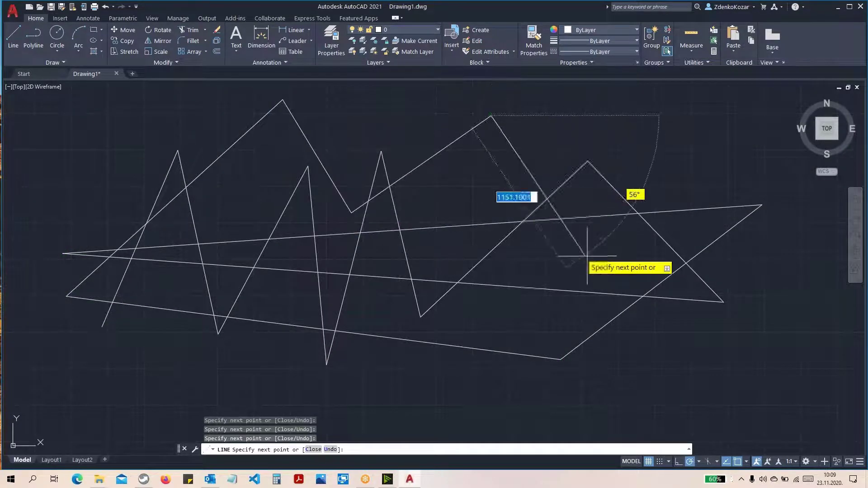
{"action": "left_click", "coordinate": [588, 256]}
{"action": "left_click", "coordinate": [452, 399]}
{"action": "left_click", "coordinate": [756, 389]}
{"action": "left_click", "coordinate": [656, 110]}
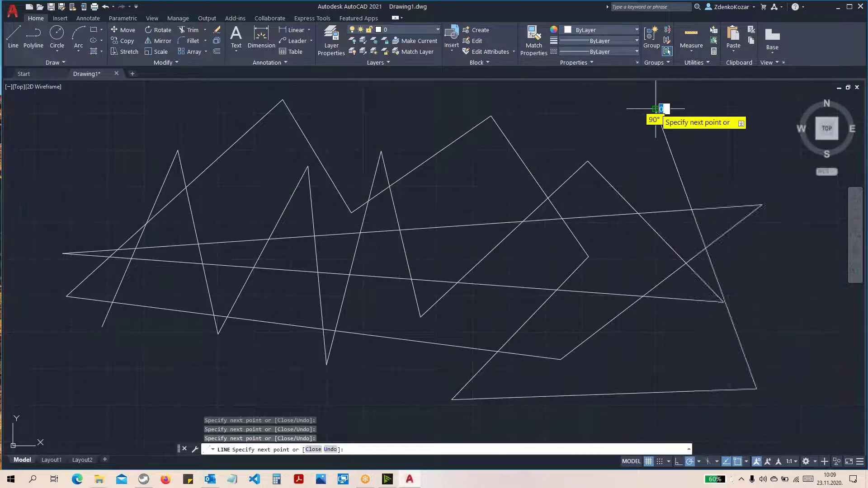
End the line command and anchor a window selection above the upper-left lines.
{"action": "key", "text": "Return"}
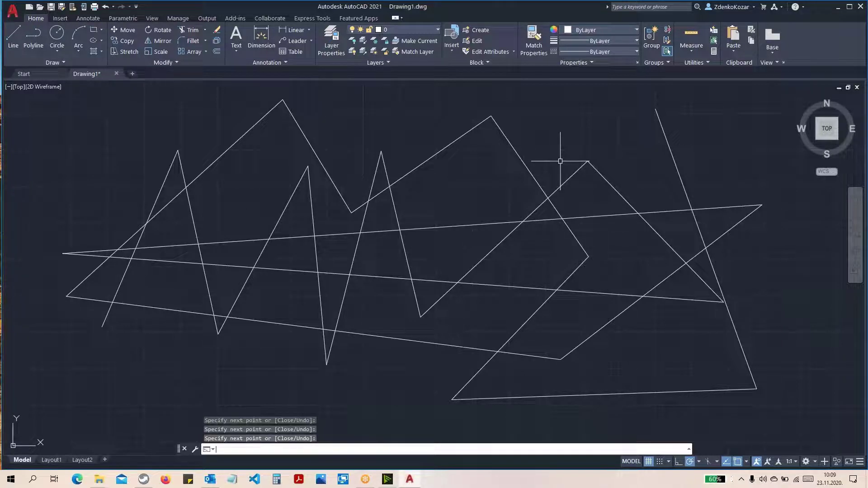
{"action": "key", "text": "Return"}
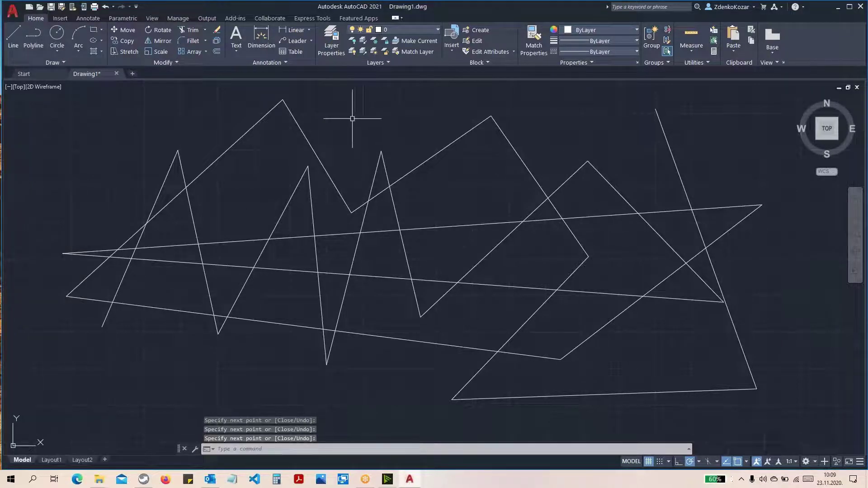
{"action": "left_click", "coordinate": [217, 136]}
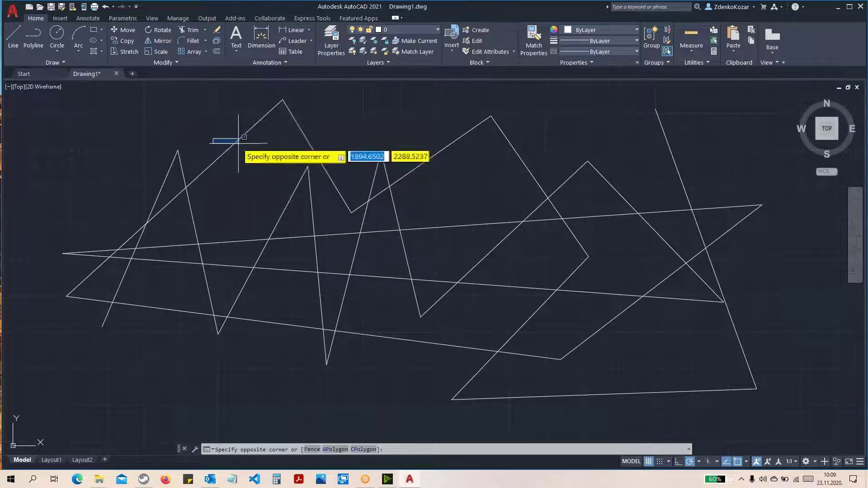
Re-anchor the window above-left of the zigzag, drag across the tangle, then cancel.
{"action": "left_click", "coordinate": [213, 135]}
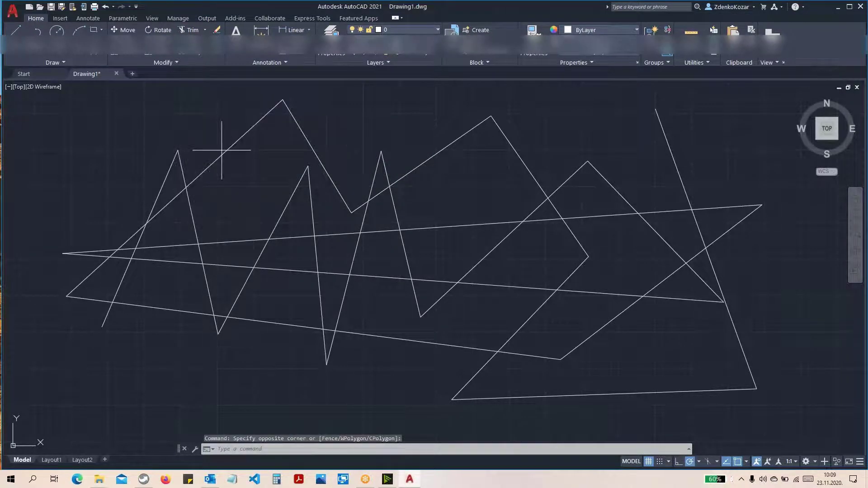
{"action": "left_click", "coordinate": [221, 151]}
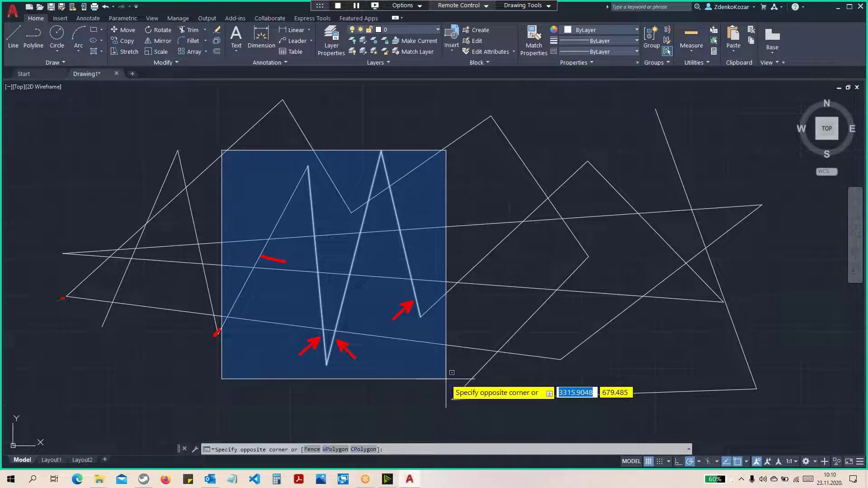
{"action": "left_click_drag", "start_coordinate": [92, 302], "coordinate": [128, 310]}
{"action": "left_click_drag", "start_coordinate": [469, 352], "coordinate": [493, 355]}
{"action": "left_click_drag", "start_coordinate": [516, 363], "coordinate": [528, 364]}
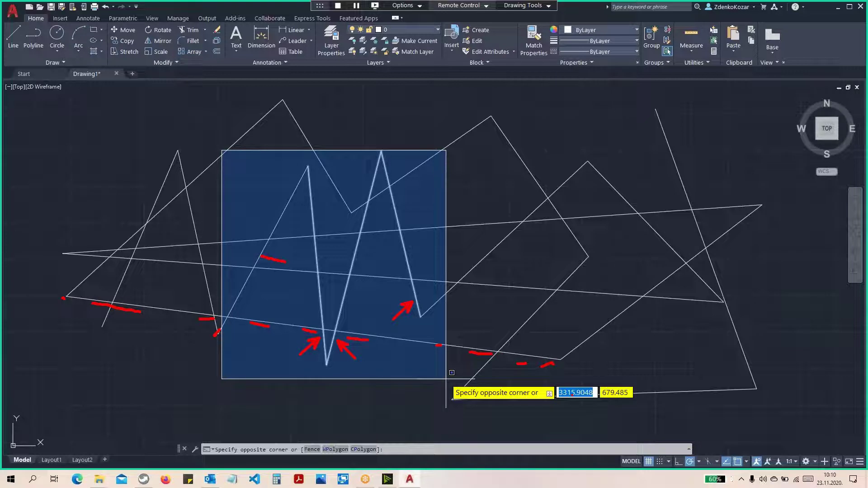
{"action": "left_click_drag", "start_coordinate": [182, 266], "coordinate": [232, 270]}
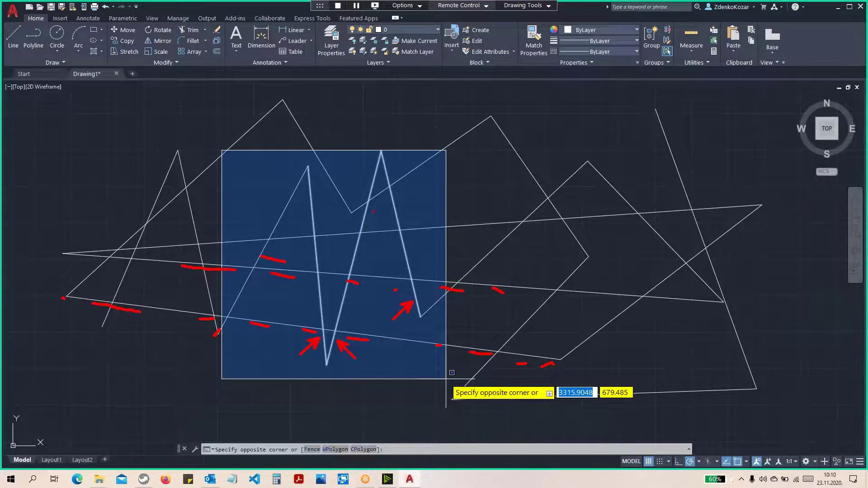
{"action": "key", "text": "Escape"}
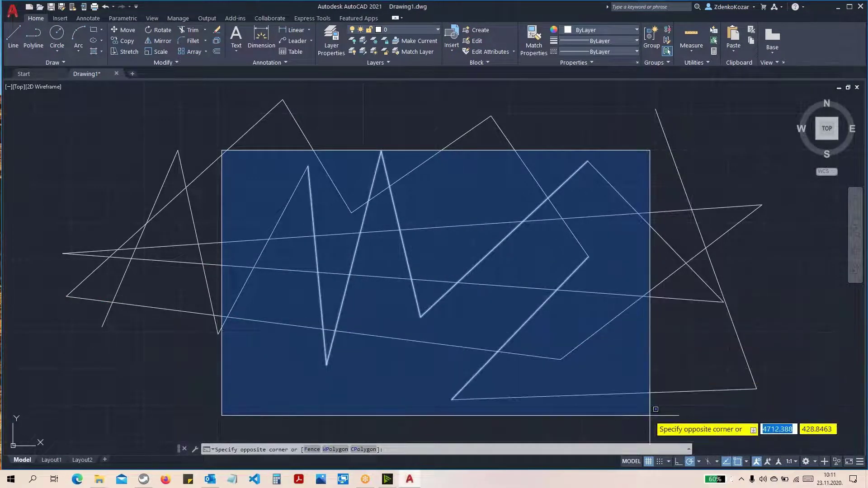
Window-select the zigzag and its two diagonals, then delete those five lines.
{"action": "left_click", "coordinate": [655, 409]}
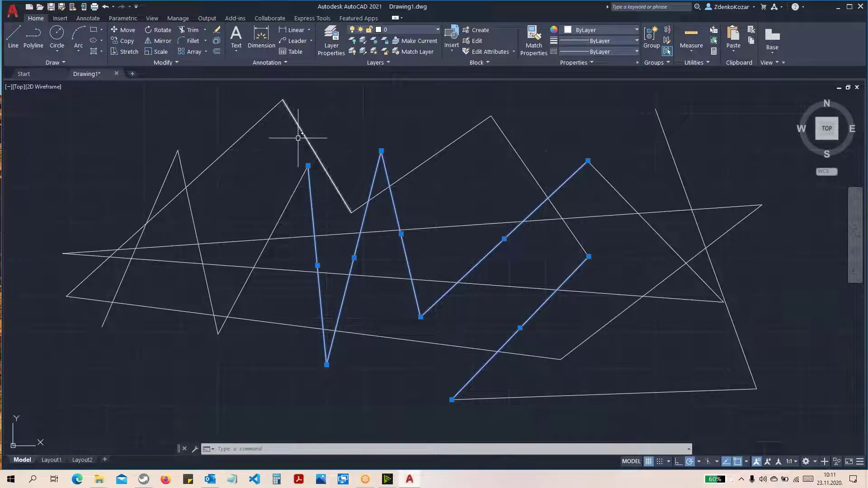
{"action": "left_click", "coordinate": [274, 128]}
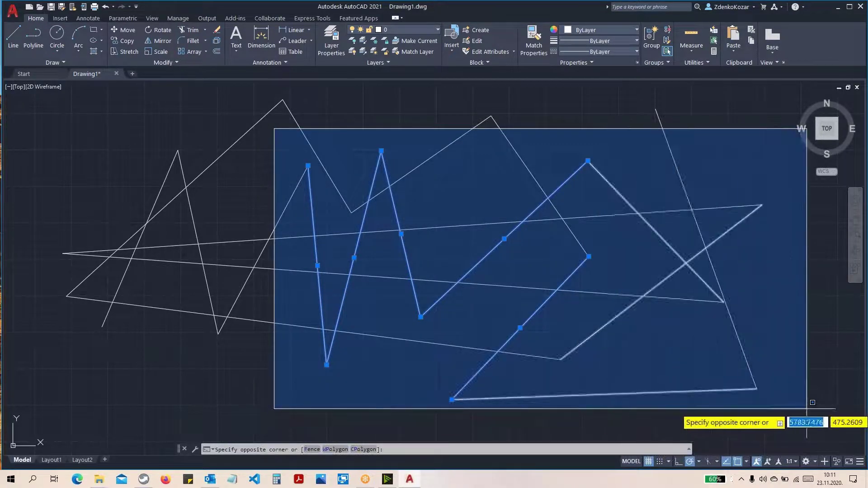
{"action": "left_click", "coordinate": [634, 407]}
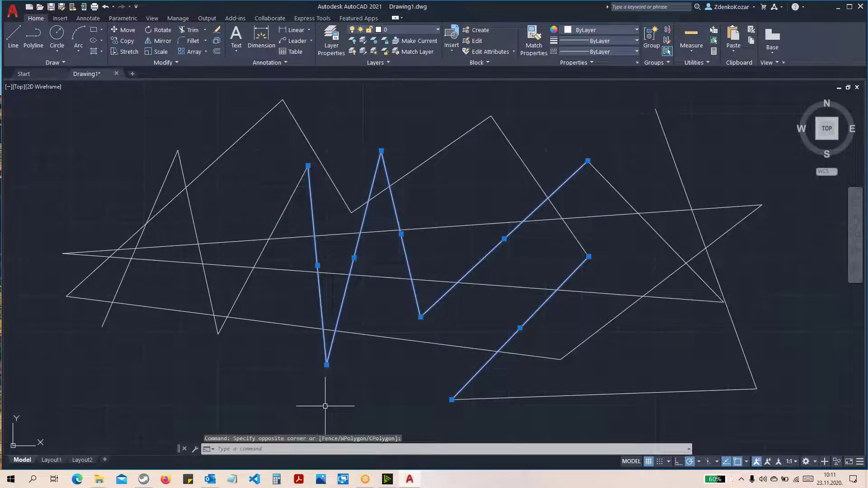
{"action": "key", "text": "Delete"}
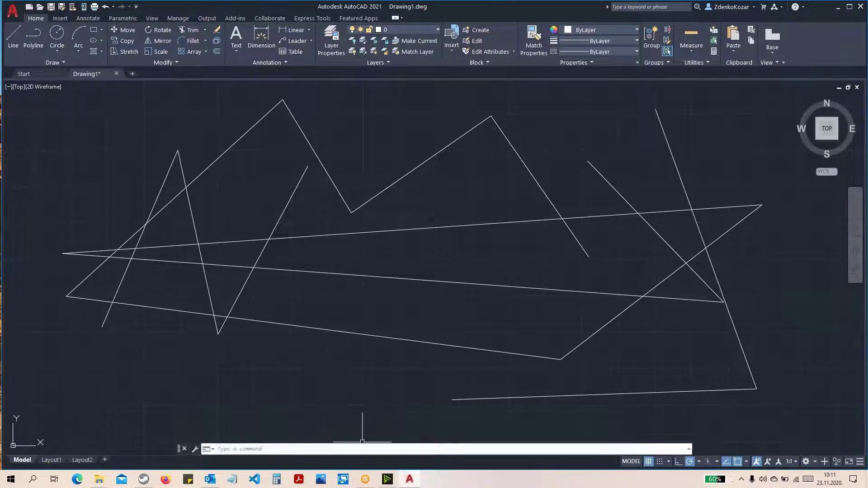
Crossing-select the strip left of centre and delete the six lines it touches.
{"action": "left_click", "coordinate": [423, 183]}
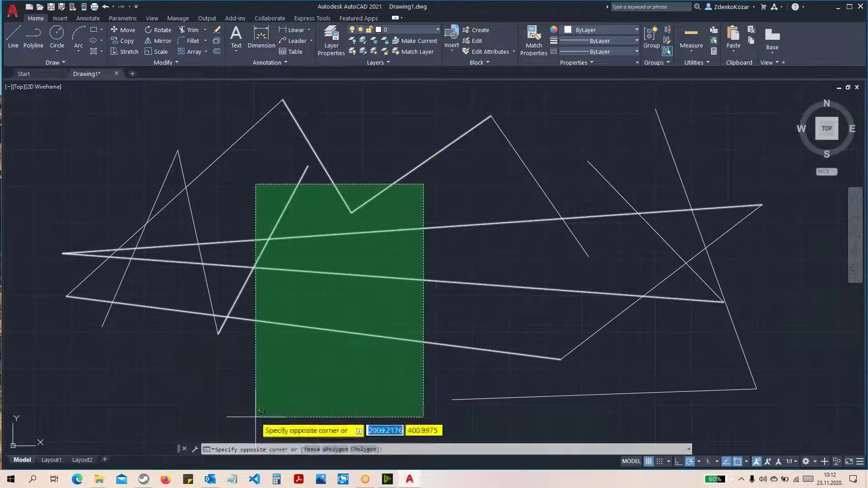
{"action": "left_click", "coordinate": [270, 383]}
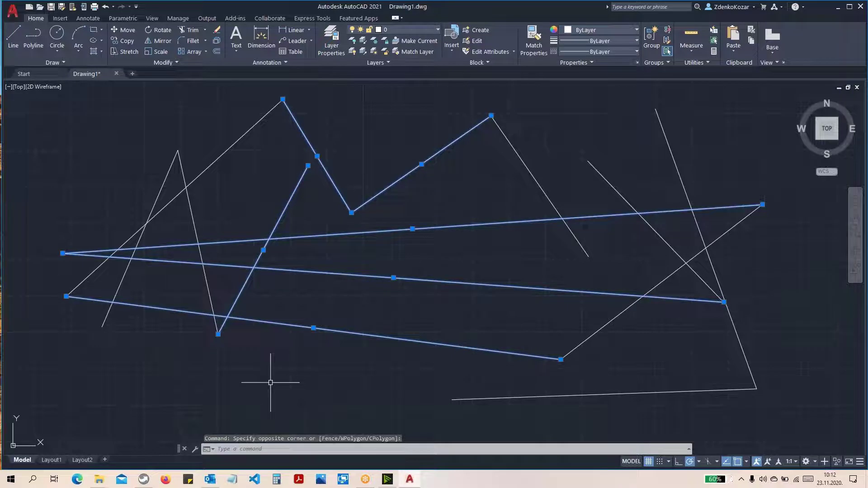
{"action": "key", "text": "Delete"}
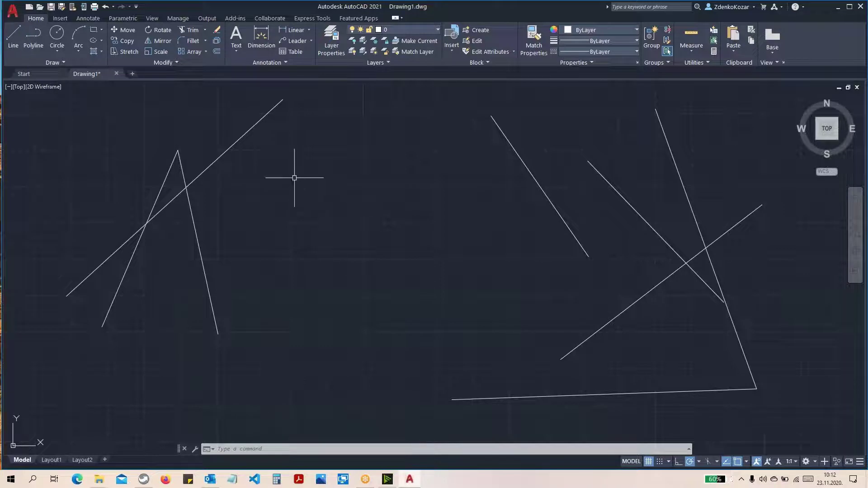
{"action": "mouse_move", "coordinate": [319, 185]}
{"action": "left_mouse_down"}
{"action": "mouse_move", "coordinate": [391, 161]}
{"action": "mouse_move", "coordinate": [444, 186]}
{"action": "mouse_move", "coordinate": [494, 239]}
{"action": "mouse_move", "coordinate": [457, 344]}
{"action": "mouse_move", "coordinate": [342, 360]}
{"action": "mouse_move", "coordinate": [286, 330]}
{"action": "mouse_move", "coordinate": [246, 285]}
{"action": "mouse_move", "coordinate": [246, 242]}
{"action": "mouse_move", "coordinate": [301, 190]}
{"action": "left_mouse_up"}
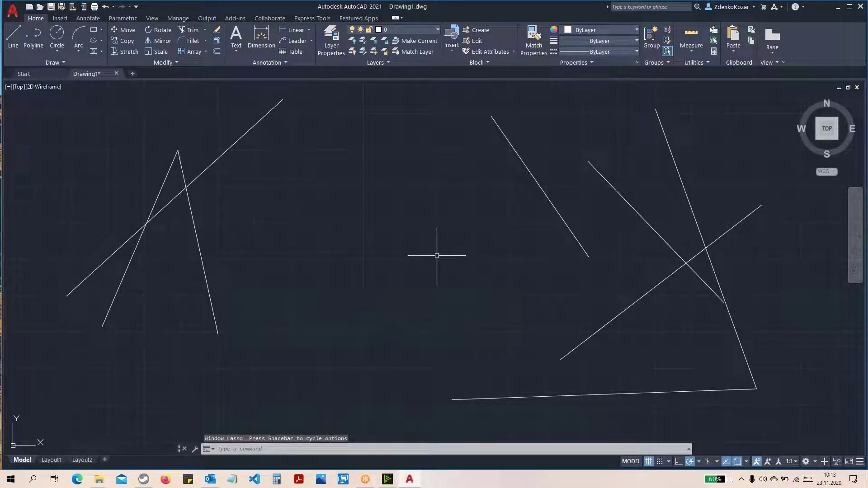
{"action": "mouse_move", "coordinate": [439, 119]}
{"action": "left_mouse_down"}
{"action": "mouse_move", "coordinate": [527, 86]}
{"action": "mouse_move", "coordinate": [682, 170]}
{"action": "mouse_move", "coordinate": [761, 194]}
{"action": "mouse_move", "coordinate": [803, 319]}
{"action": "mouse_move", "coordinate": [644, 241]}
{"action": "mouse_move", "coordinate": [445, 199]}
{"action": "mouse_move", "coordinate": [412, 148]}
{"action": "mouse_move", "coordinate": [423, 203]}
{"action": "left_mouse_up"}
{"action": "mouse_move", "coordinate": [300, 277]}
{"action": "left_mouse_down"}
{"action": "mouse_move", "coordinate": [384, 174]}
{"action": "mouse_move", "coordinate": [459, 161]}
{"action": "mouse_move", "coordinate": [468, 286]}
{"action": "mouse_move", "coordinate": [316, 323]}
{"action": "left_mouse_up"}
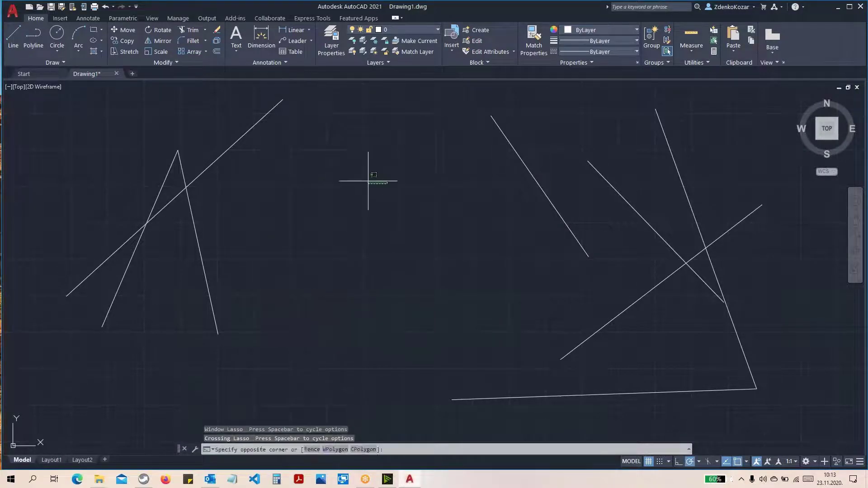
{"action": "mouse_move", "coordinate": [388, 183]}
{"action": "left_mouse_down"}
{"action": "mouse_move", "coordinate": [304, 316]}
{"action": "mouse_move", "coordinate": [513, 265]}
{"action": "mouse_move", "coordinate": [399, 175]}
{"action": "left_mouse_up"}
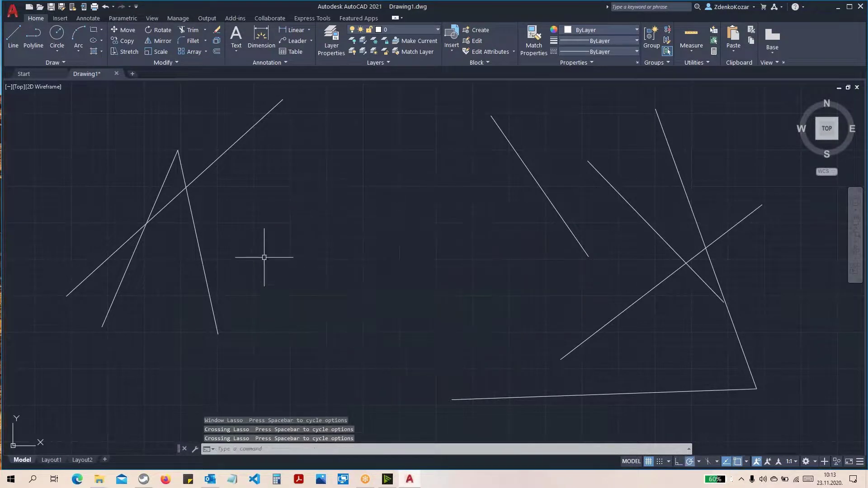
{"action": "mouse_move", "coordinate": [420, 147]}
{"action": "left_mouse_down"}
{"action": "mouse_move", "coordinate": [296, 178]}
{"action": "mouse_move", "coordinate": [351, 294]}
{"action": "mouse_move", "coordinate": [488, 242]}
{"action": "mouse_move", "coordinate": [461, 157]}
{"action": "mouse_move", "coordinate": [442, 145]}
{"action": "left_mouse_up"}
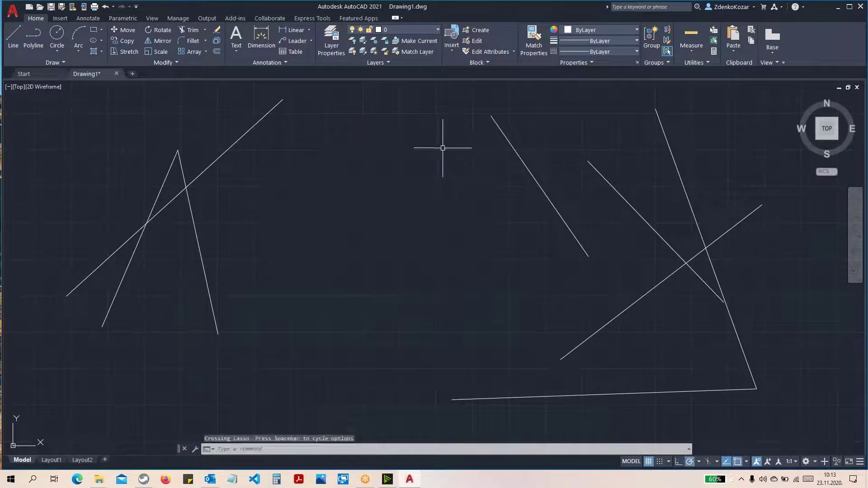
{"action": "mouse_move", "coordinate": [359, 164]}
{"action": "left_mouse_down"}
{"action": "mouse_move", "coordinate": [481, 171]}
{"action": "mouse_move", "coordinate": [422, 337]}
{"action": "mouse_move", "coordinate": [277, 320]}
{"action": "mouse_move", "coordinate": [327, 186]}
{"action": "left_mouse_up"}
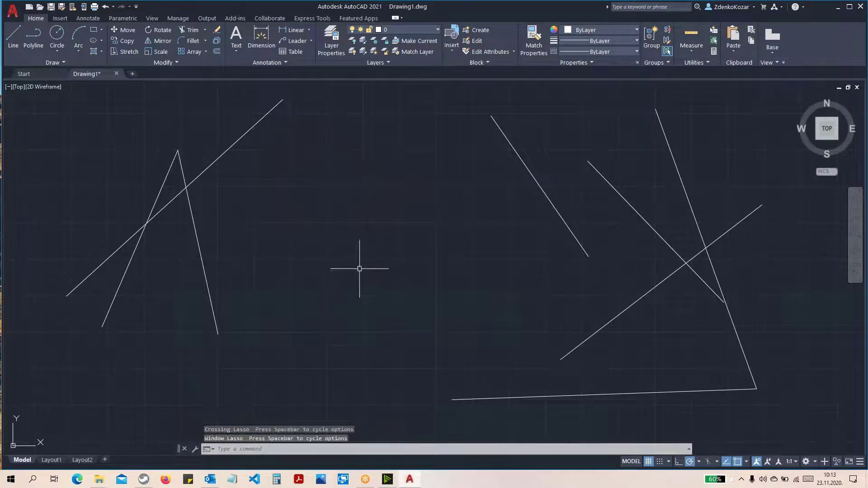
{"action": "mouse_move", "coordinate": [383, 171]}
{"action": "left_mouse_down"}
{"action": "mouse_move", "coordinate": [445, 169]}
{"action": "mouse_move", "coordinate": [399, 299]}
{"action": "mouse_move", "coordinate": [341, 171]}
{"action": "mouse_move", "coordinate": [368, 174]}
{"action": "mouse_move", "coordinate": [367, 164]}
{"action": "mouse_move", "coordinate": [366, 312]}
{"action": "mouse_move", "coordinate": [445, 193]}
{"action": "mouse_move", "coordinate": [393, 171]}
{"action": "mouse_move", "coordinate": [369, 184]}
{"action": "mouse_move", "coordinate": [527, 254]}
{"action": "mouse_move", "coordinate": [291, 262]}
{"action": "mouse_move", "coordinate": [345, 178]}
{"action": "mouse_move", "coordinate": [363, 170]}
{"action": "left_mouse_up"}
{"action": "mouse_move", "coordinate": [245, 205]}
{"action": "left_mouse_down"}
{"action": "mouse_move", "coordinate": [471, 242]}
{"action": "mouse_move", "coordinate": [398, 170]}
{"action": "mouse_move", "coordinate": [433, 294]}
{"action": "mouse_move", "coordinate": [291, 199]}
{"action": "mouse_move", "coordinate": [344, 170]}
{"action": "mouse_move", "coordinate": [349, 181]}
{"action": "left_mouse_up"}
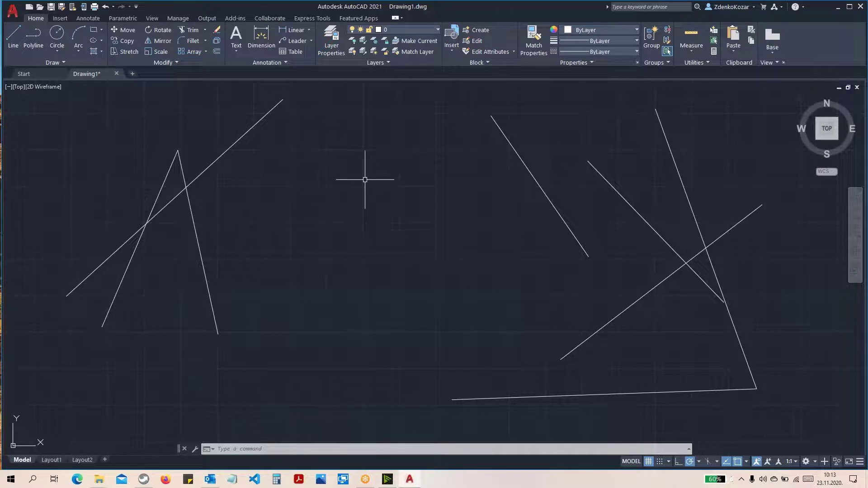
{"action": "left_click", "coordinate": [311, 150]}
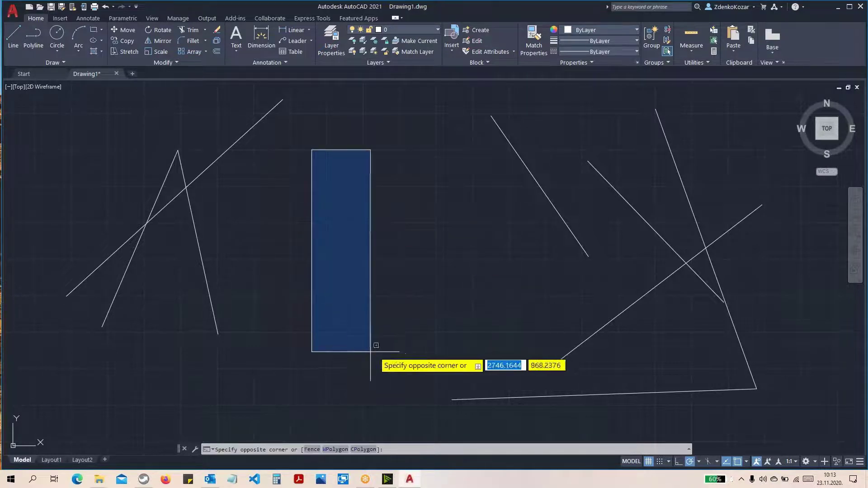
{"action": "left_click", "coordinate": [444, 352]}
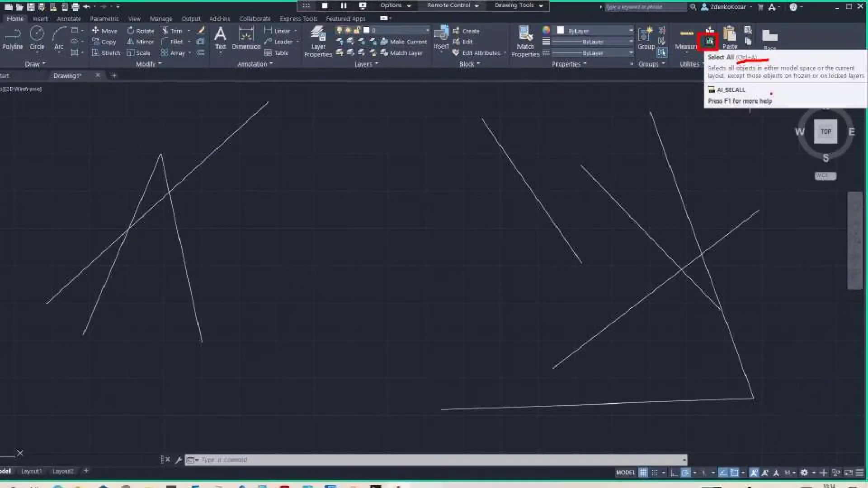
Select all eight remaining lines at once and delete them.
{"action": "left_click", "coordinate": [714, 41]}
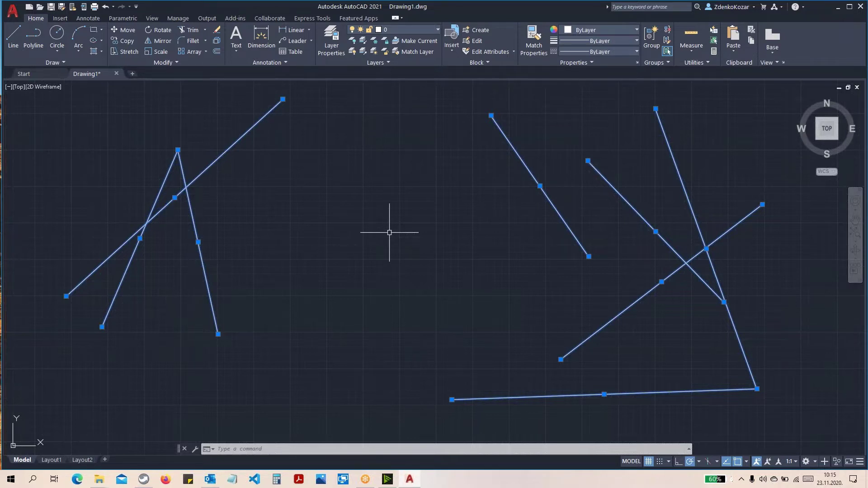
{"action": "key", "text": "Delete"}
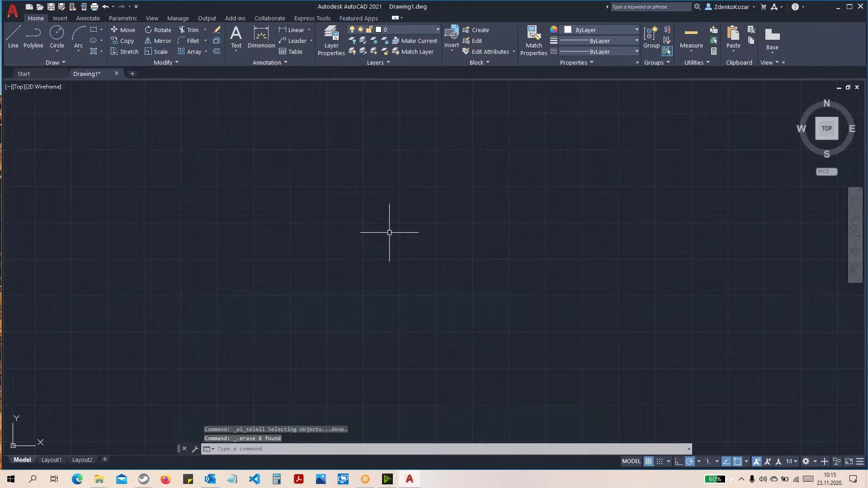